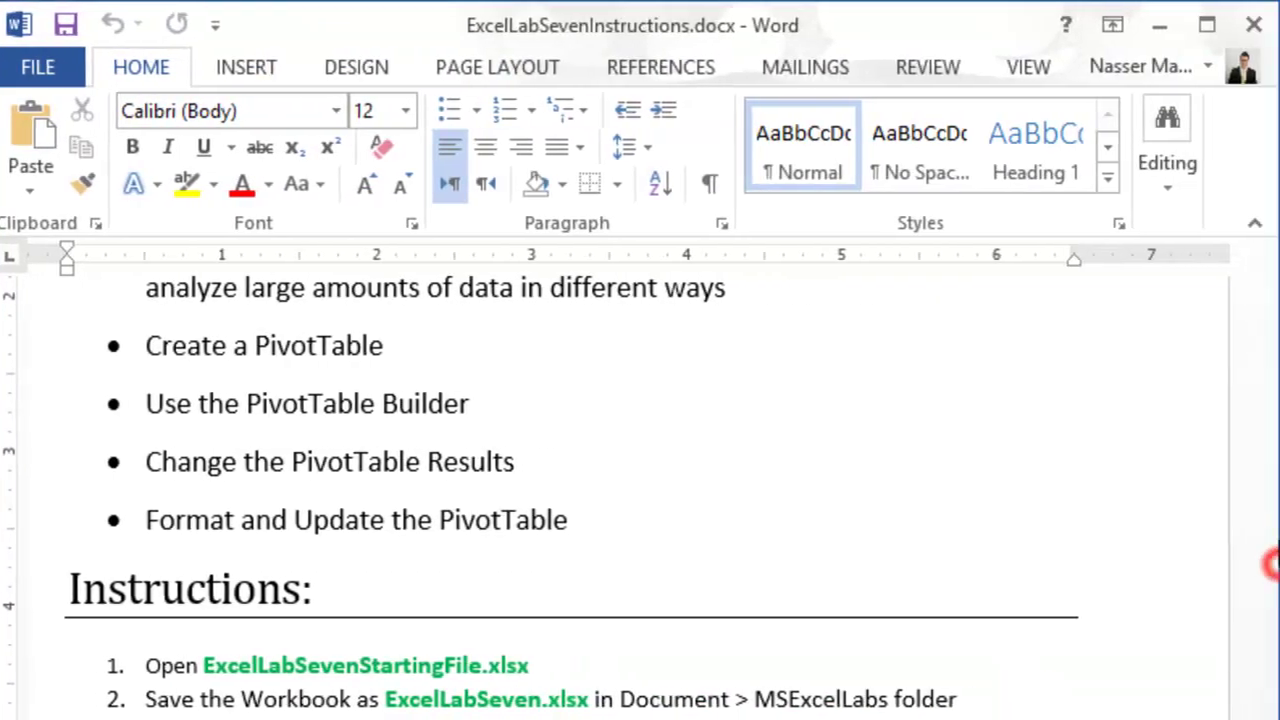
Scroll the Word lab instructions to the top and switch to ExcelLabSevenStartingFile.xlsx in Excel
left_click_drag(1270, 520, 1265, 432)
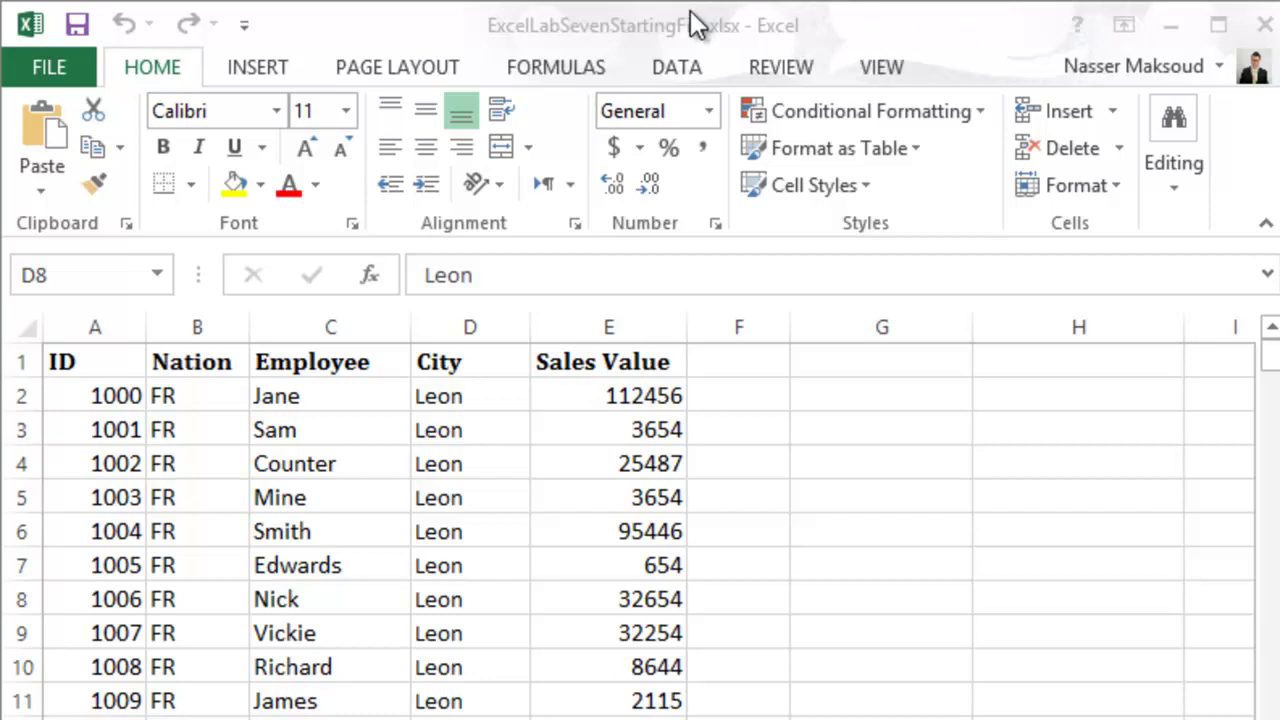
Use Save As to store the workbook as ExcelLabSeven.xlsx in the MSExcelLabs folder
left_click(56, 65)
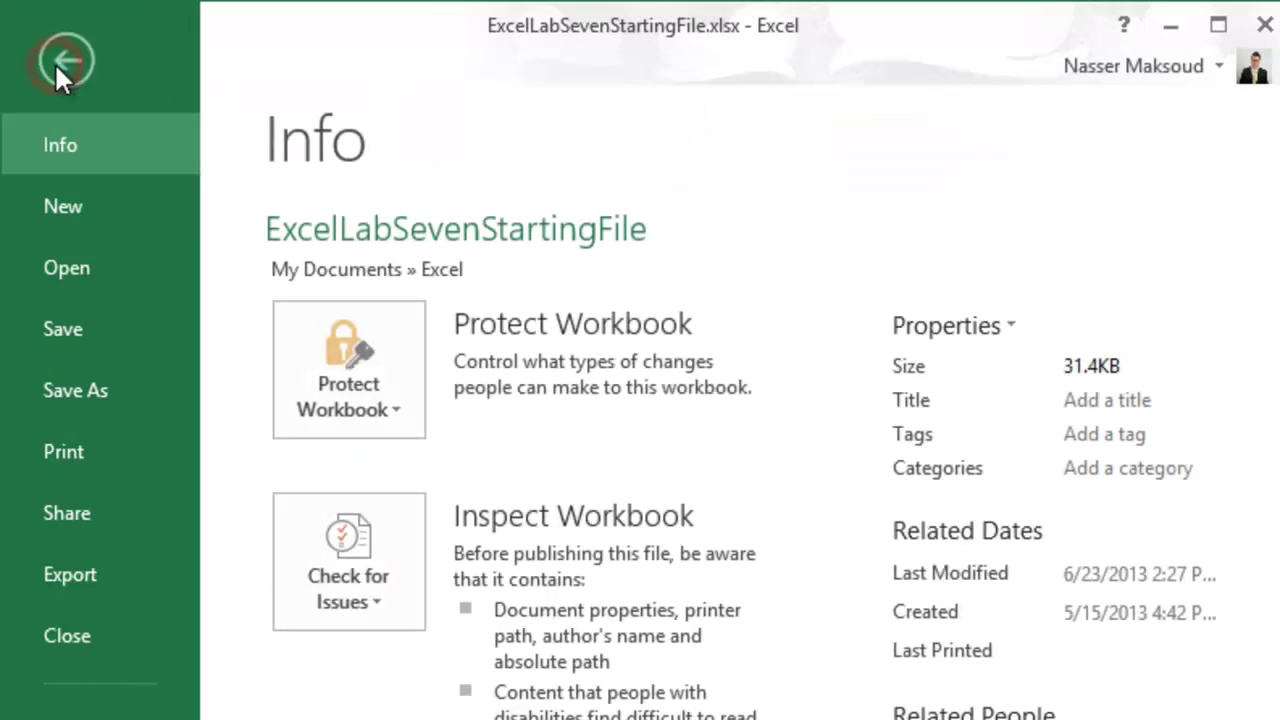
left_click(103, 390)
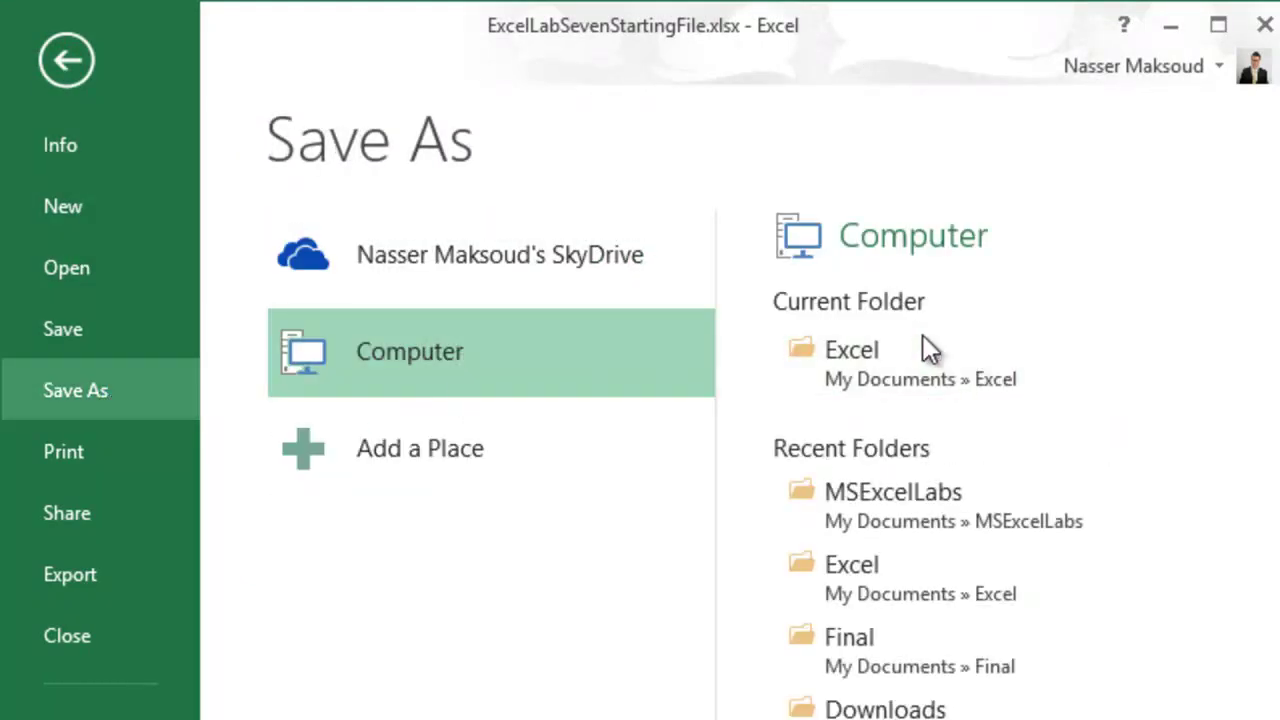
left_click(921, 520)
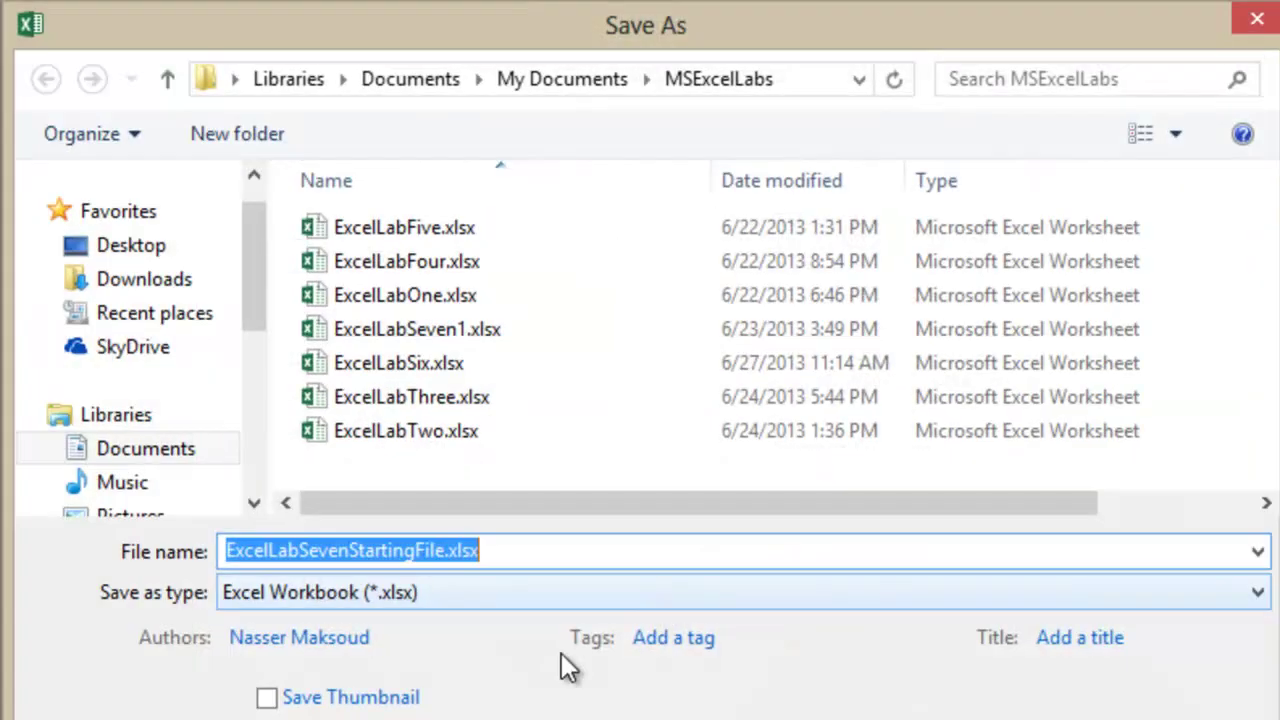
left_click(436, 541)
key("BackSpace")
key("BackSpace")
key("BackSpace")
key("BackSpace")
key("BackSpace")
key("BackSpace")
key("BackSpace")
key("BackSpace")
key("BackSpace")
key("BackSpace")
key("BackSpace")
key("BackSpace")
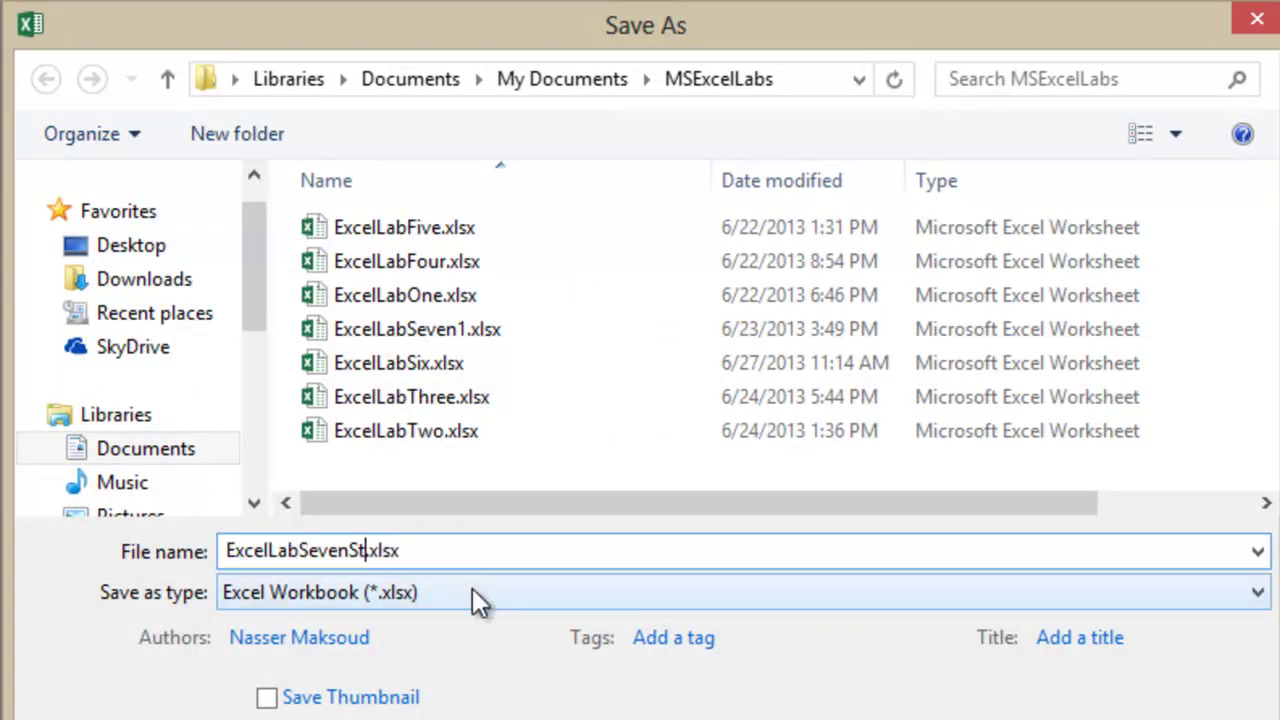
key("Return")
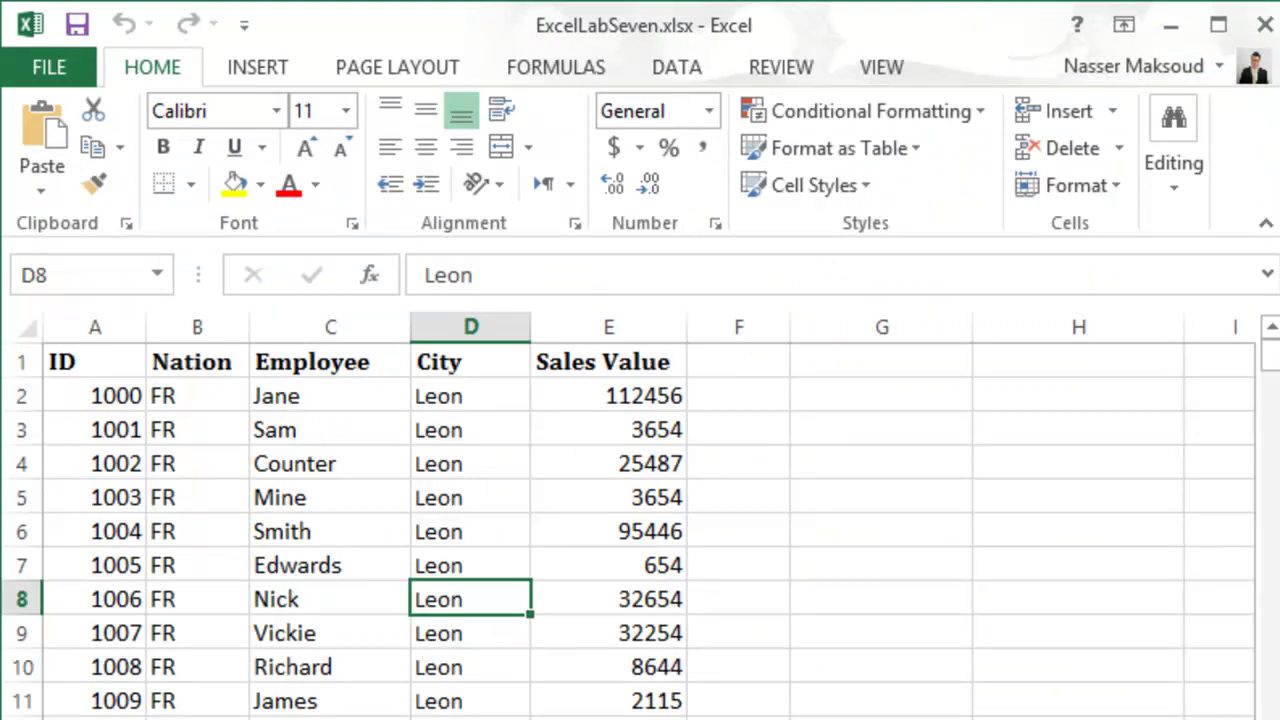
Inspect an employee entry and a nation code in the sales data, then return to Word
left_click(400, 470)
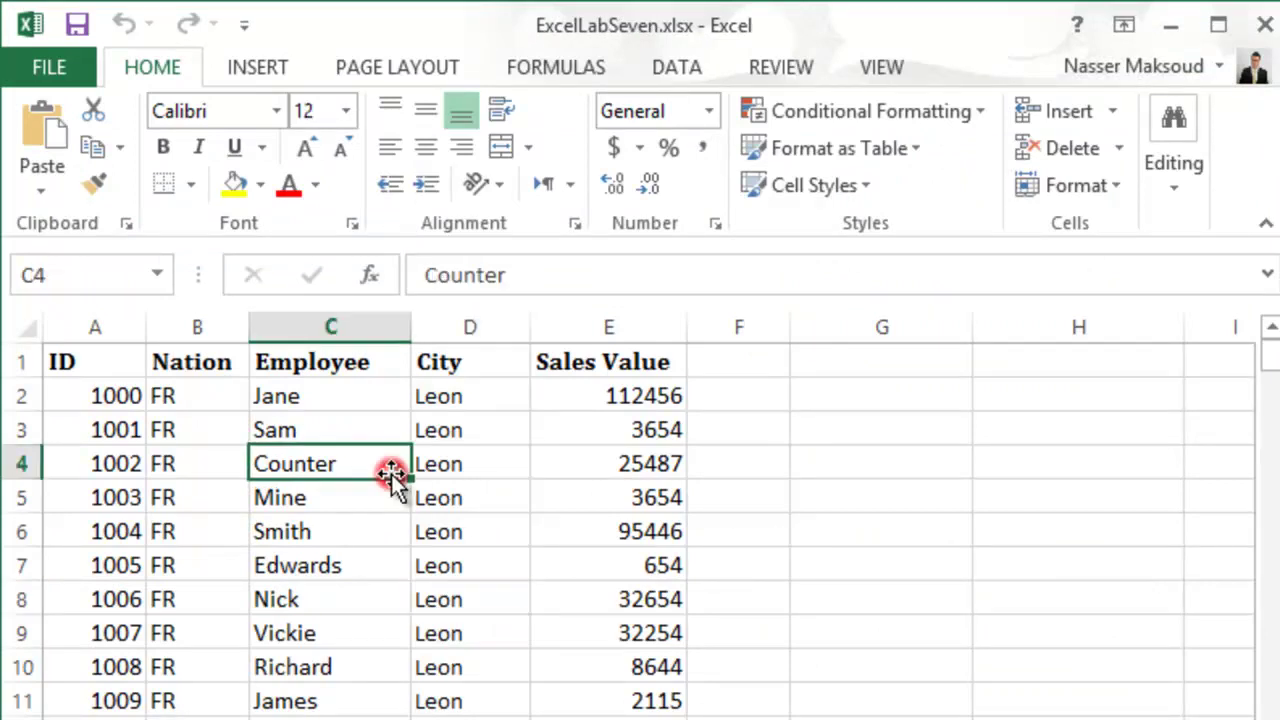
left_click(185, 428)
mouse_move(1268, 357)
left_mouse_down()
mouse_move(1270, 372)
mouse_move(1270, 338)
mouse_move(1270, 712)
mouse_move(1270, 356)
left_mouse_up()
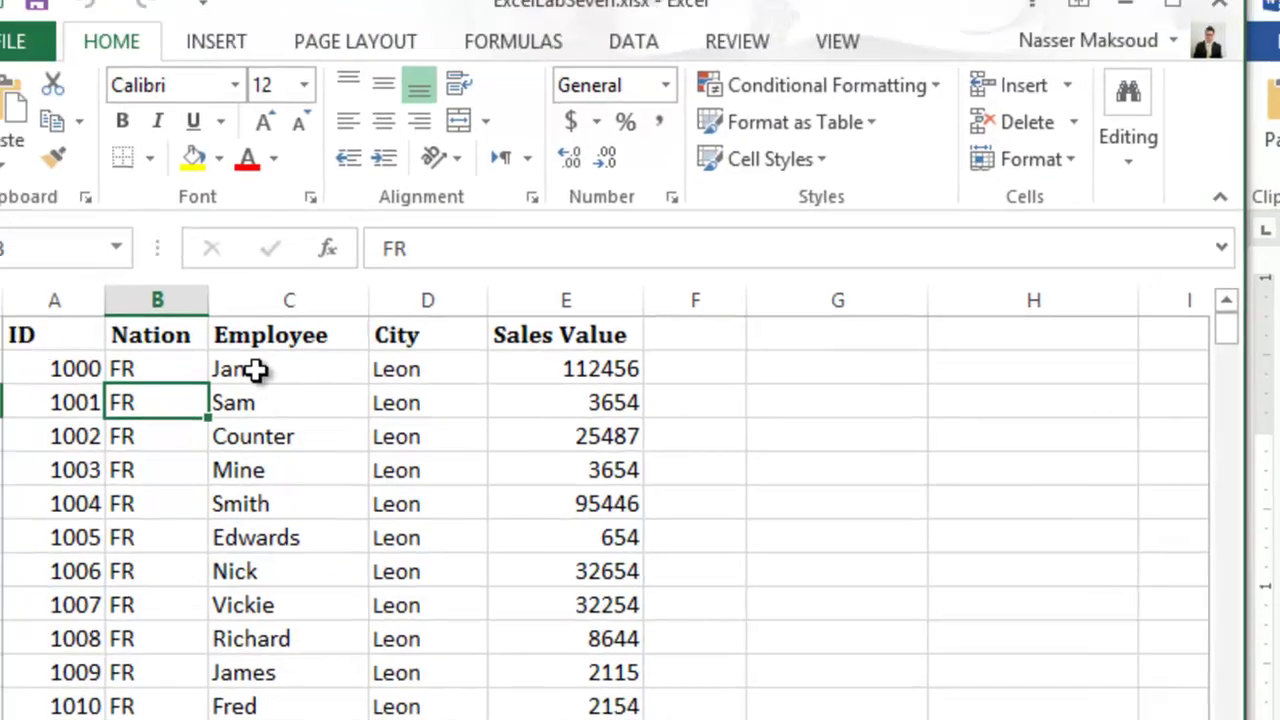
Return to the Excel sales sheet and scroll down to the Toronto records near row 452
left_click(293, 395)
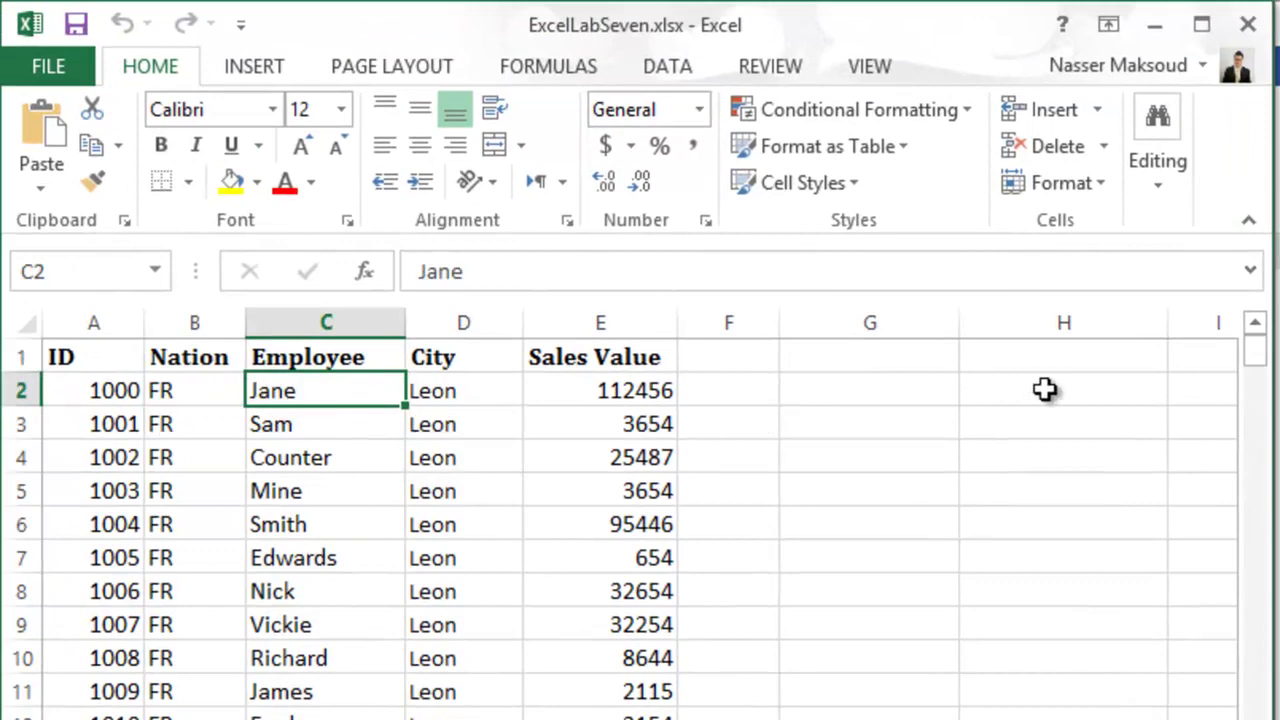
left_click_drag(1258, 350, 1275, 700)
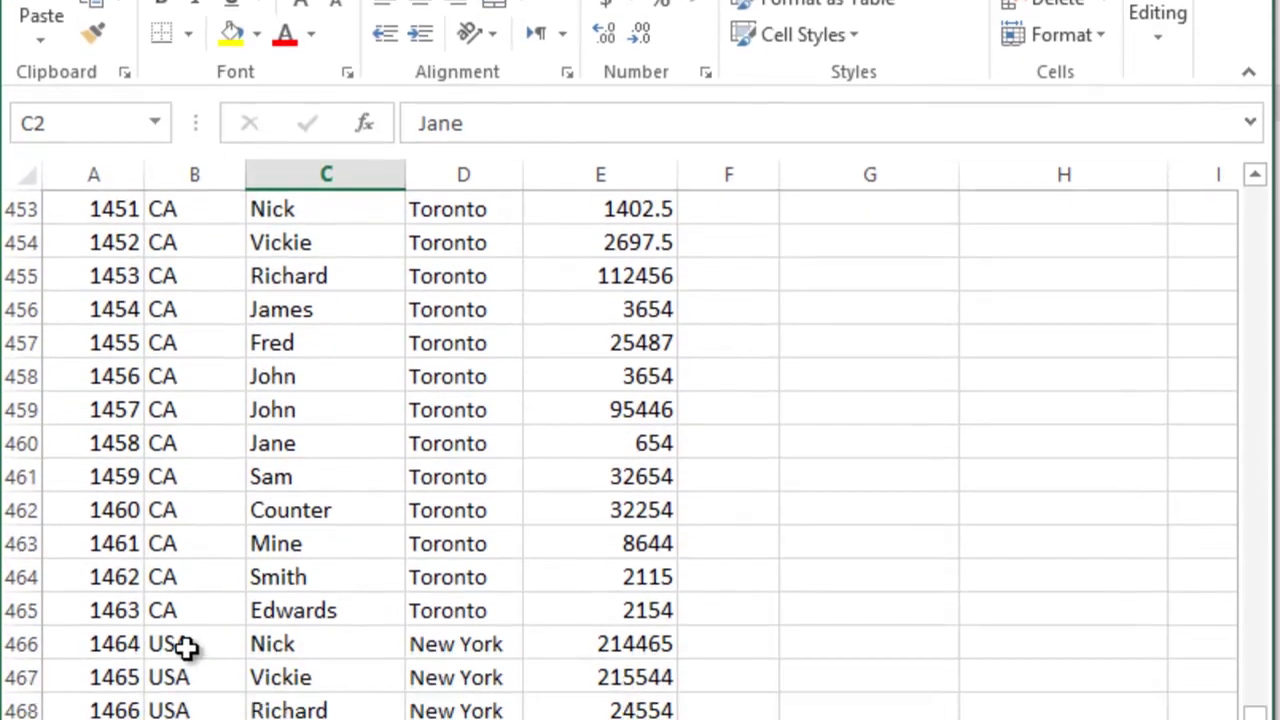
left_click(186, 651)
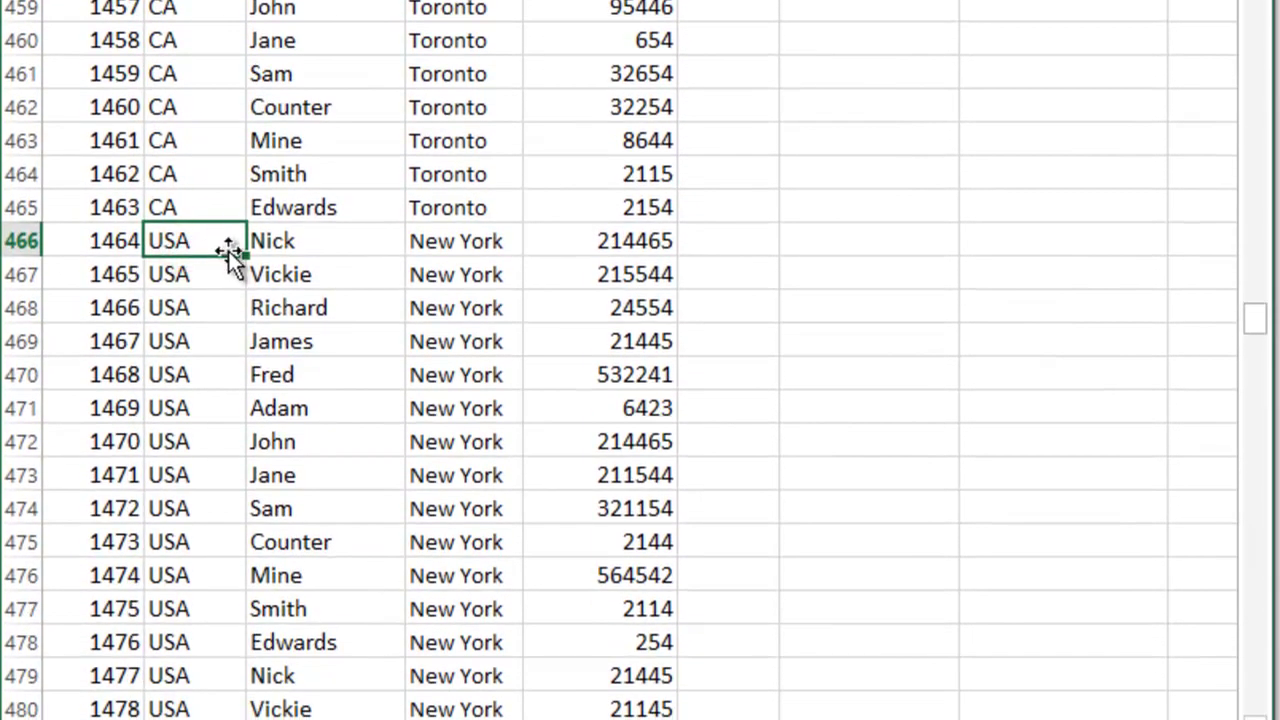
left_click(265, 243)
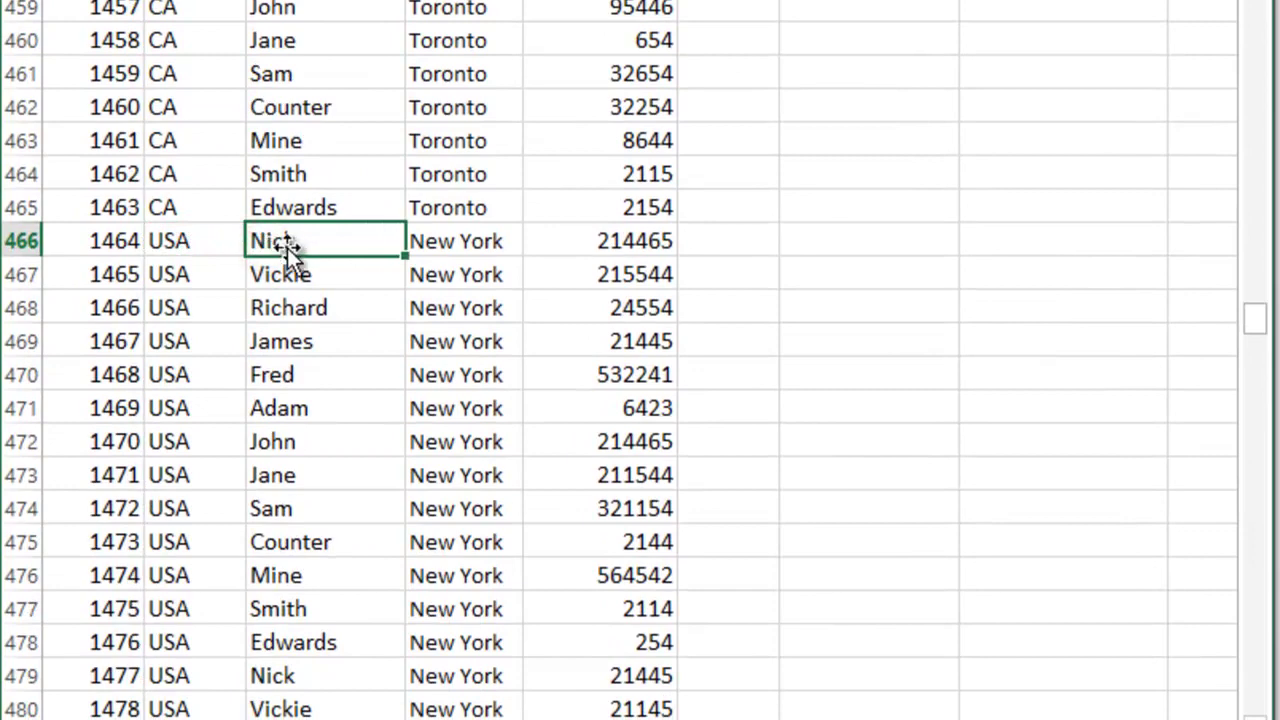
left_click(318, 276)
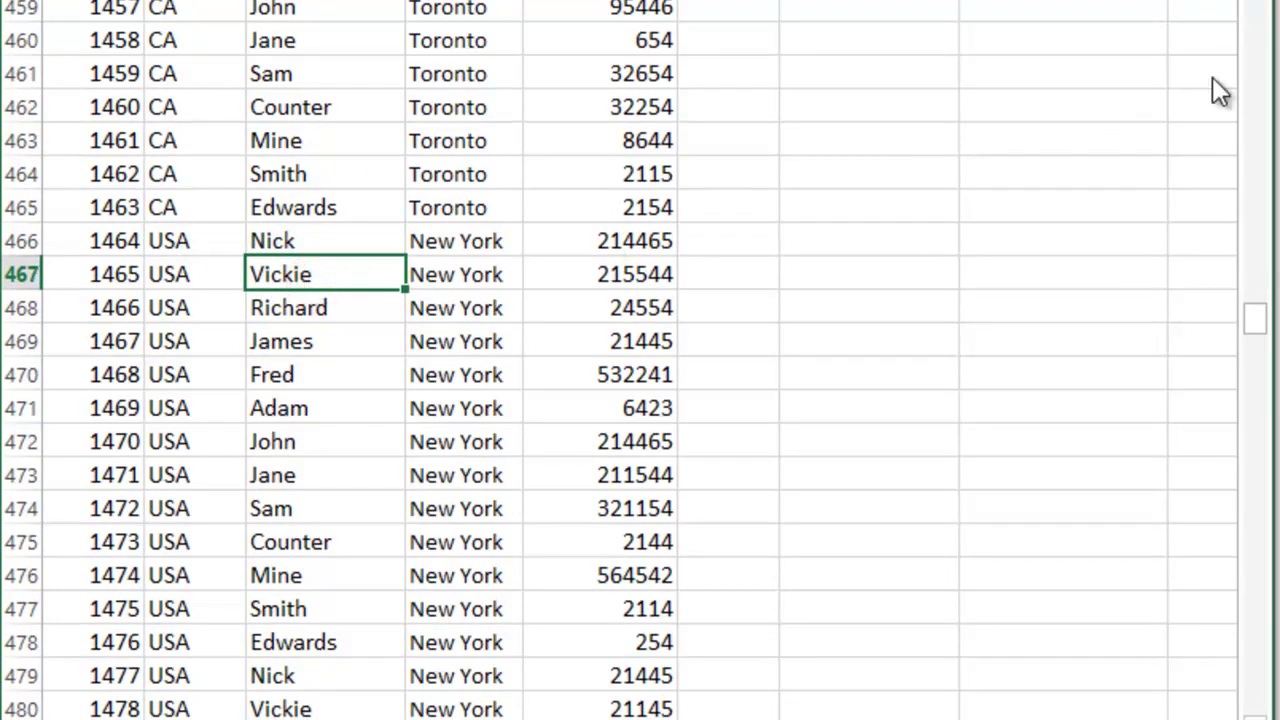
left_click_drag(1262, 330, 1270, 357)
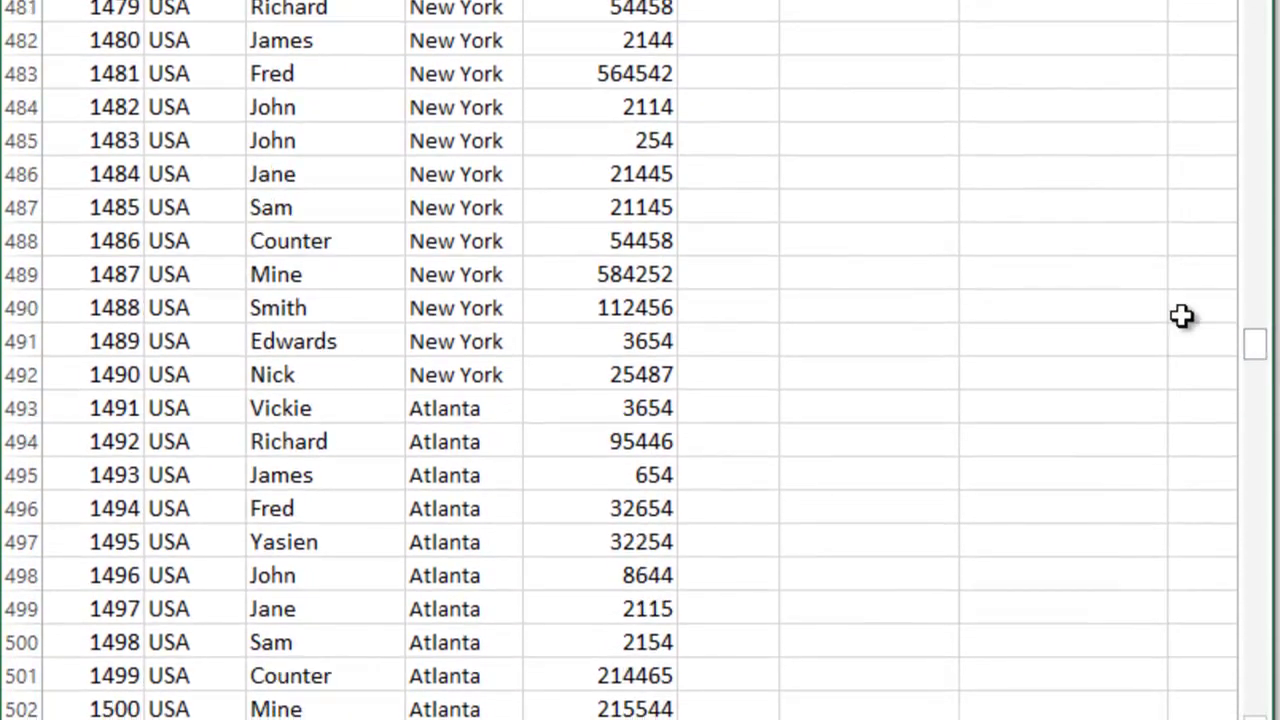
left_click(340, 140)
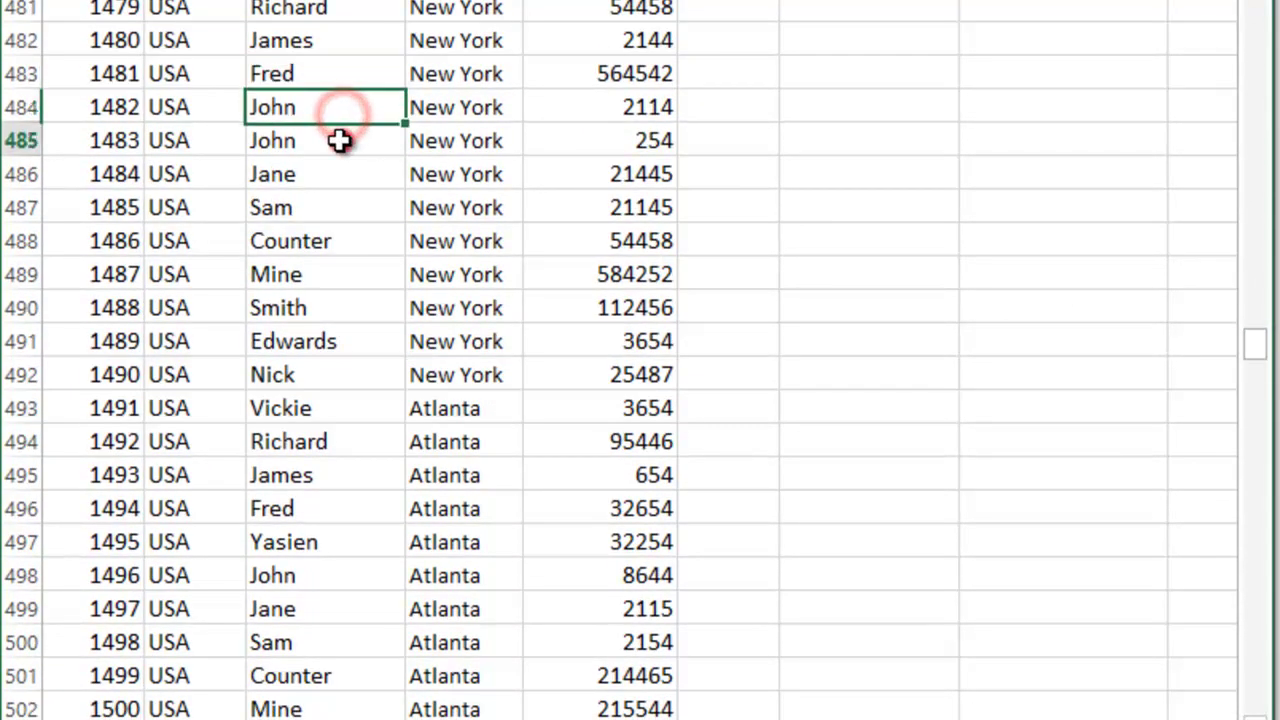
left_click(308, 374)
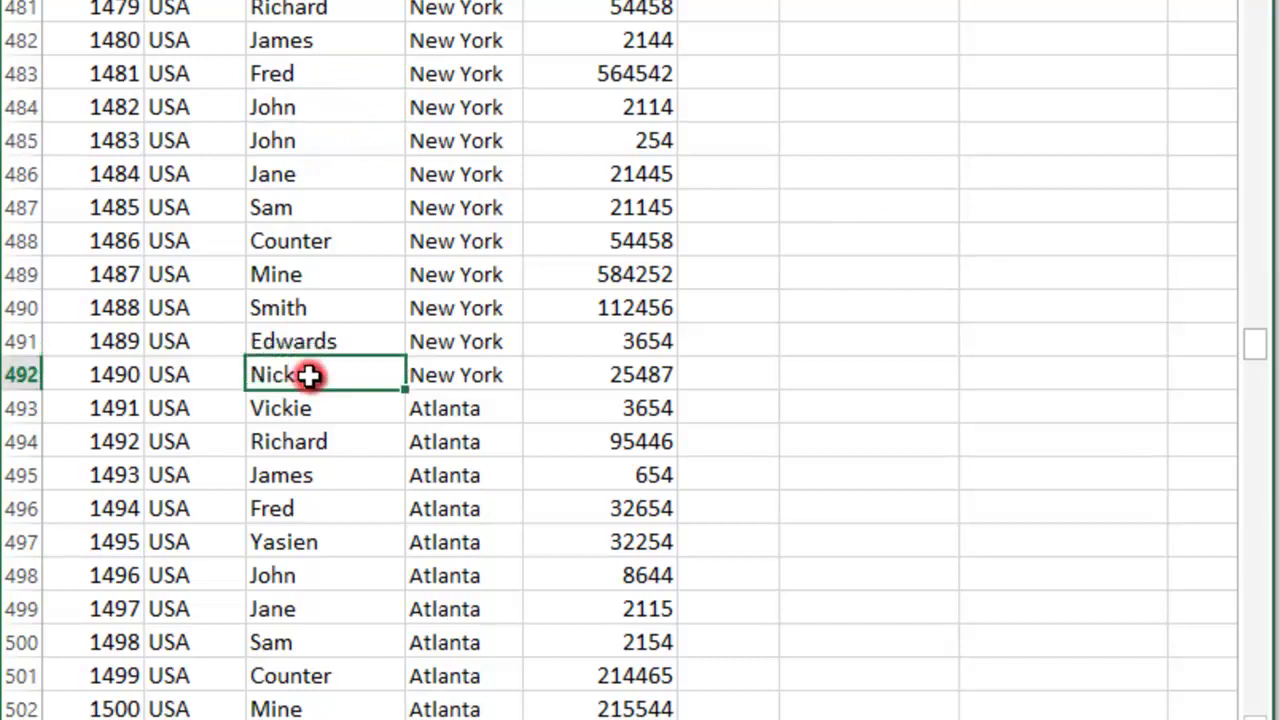
left_click(361, 440)
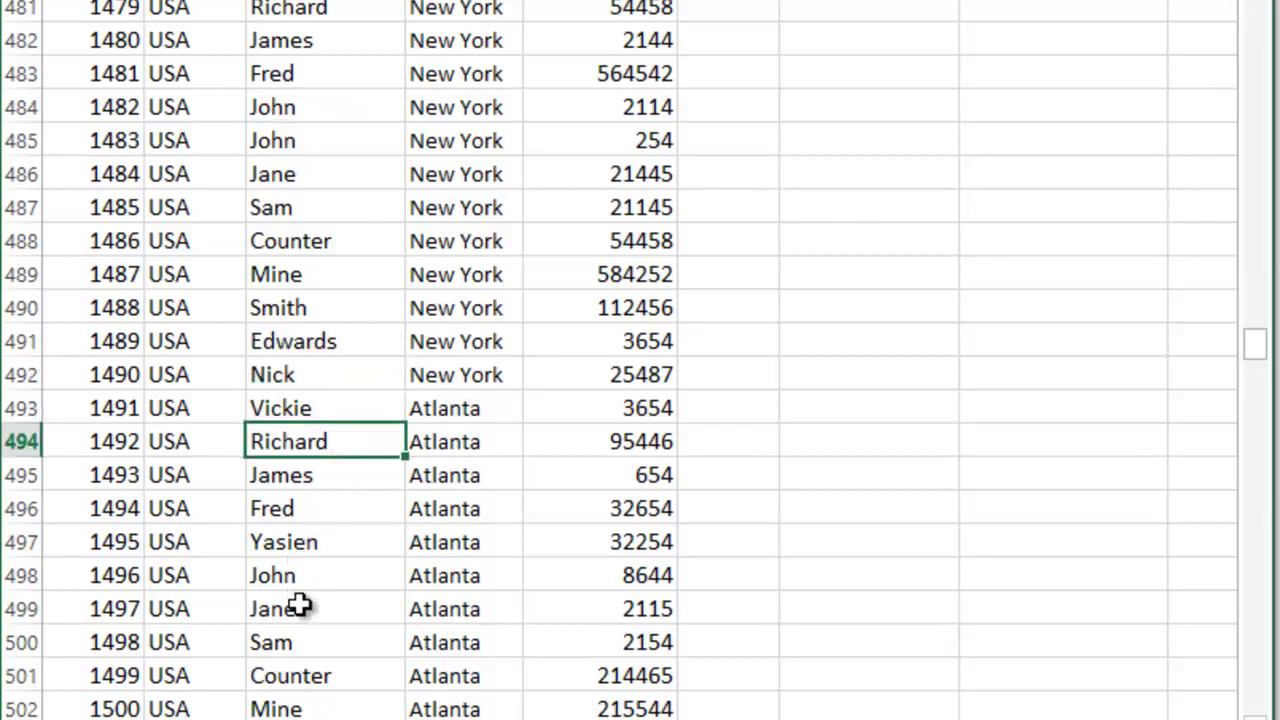
left_click(318, 641)
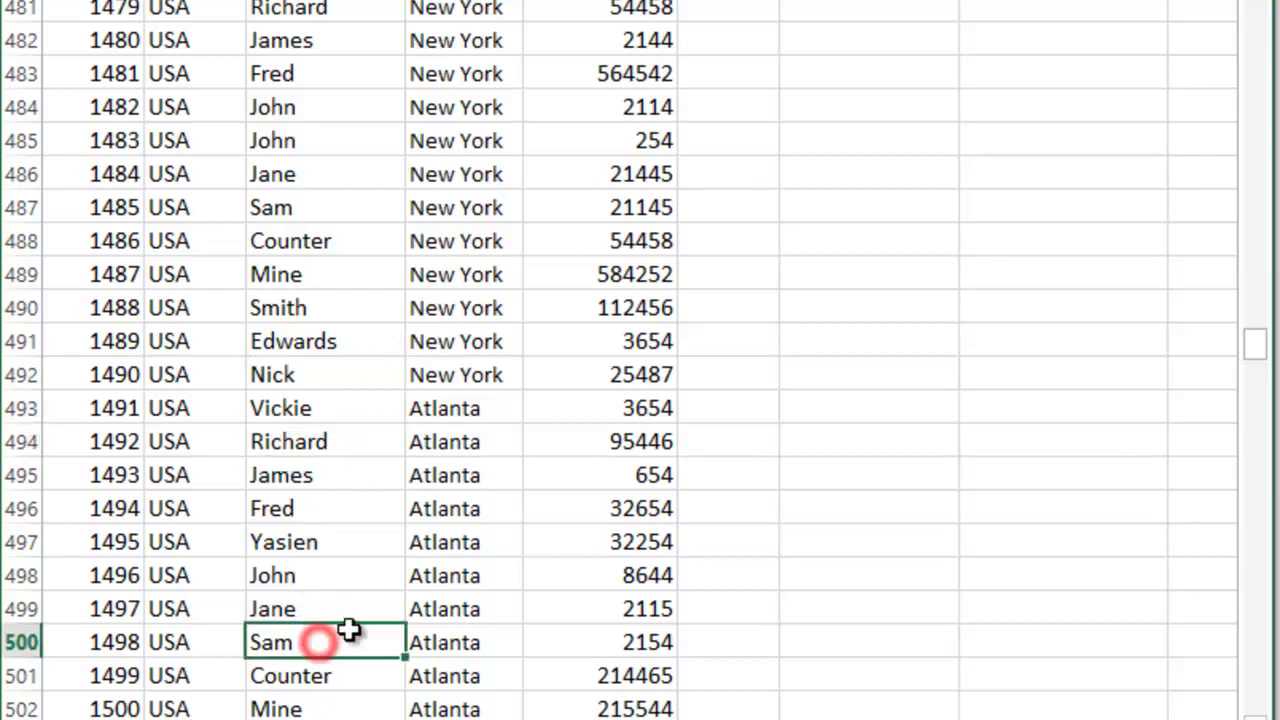
left_click_drag(1252, 335, 1210, 0)
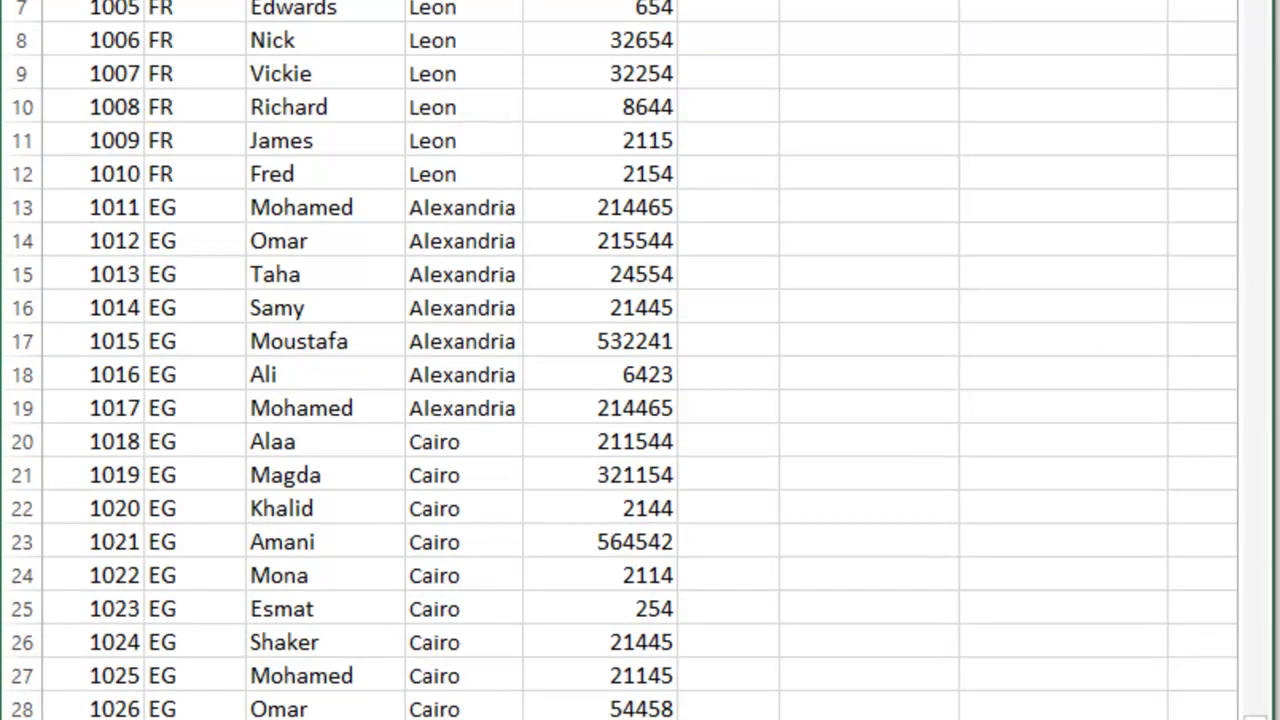
scroll(620, 360, "down", 20)
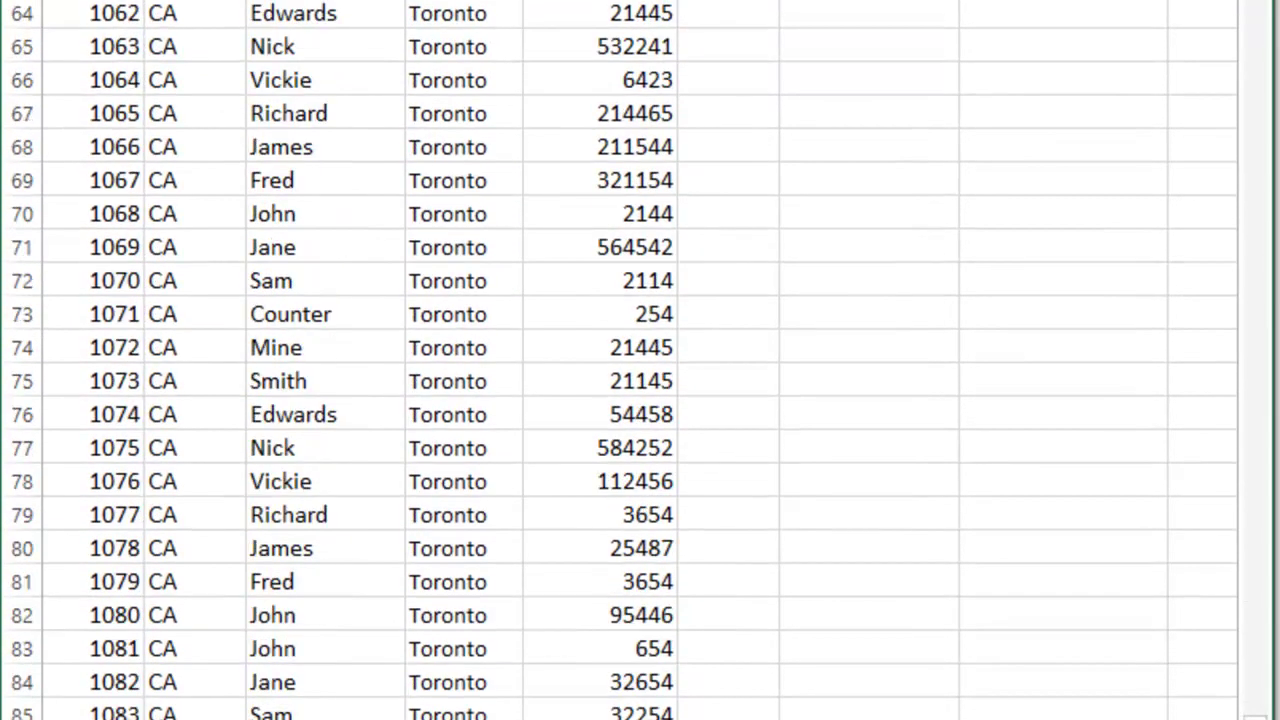
scroll(620, 360, "down", 20)
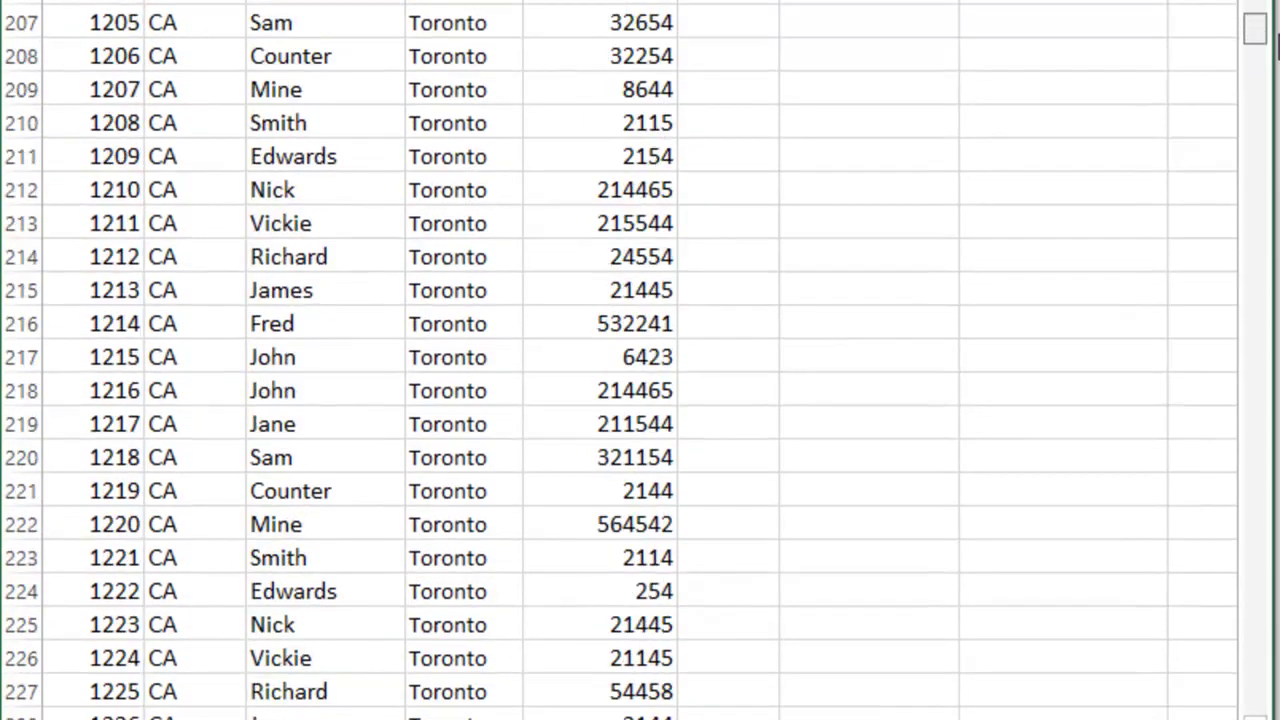
scroll(1014, 223, "down", 12)
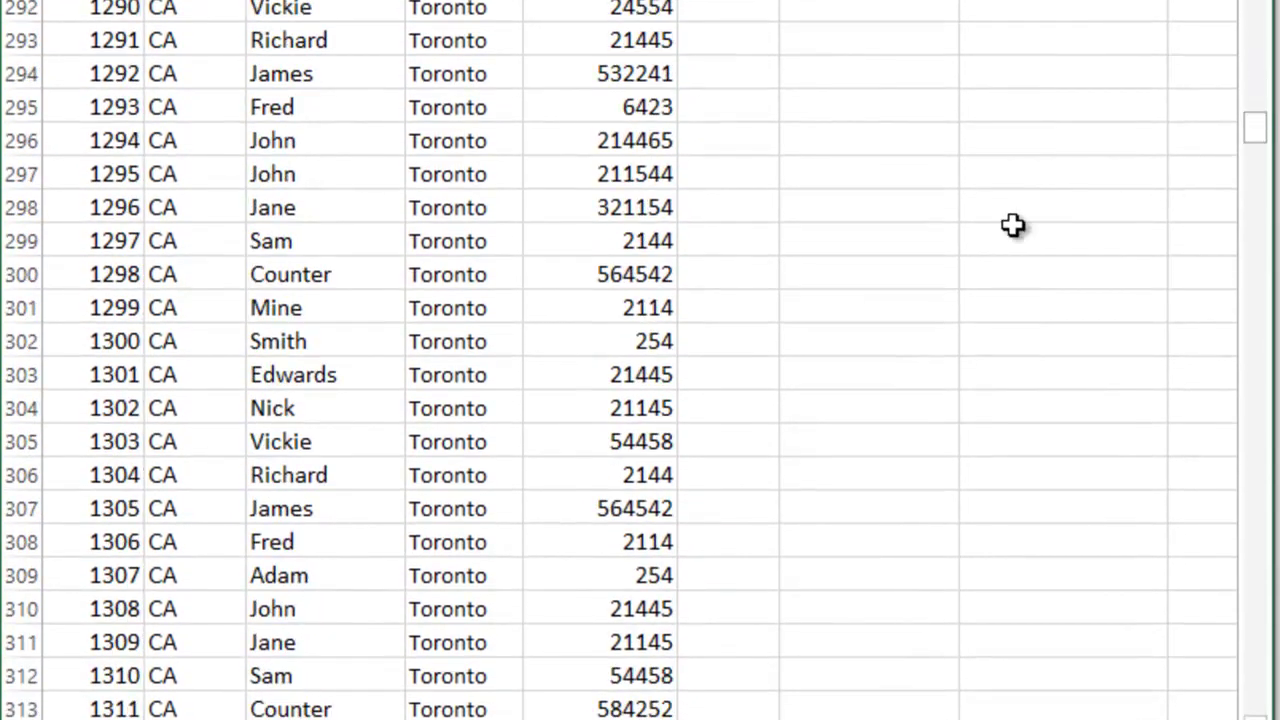
left_click(635, 312)
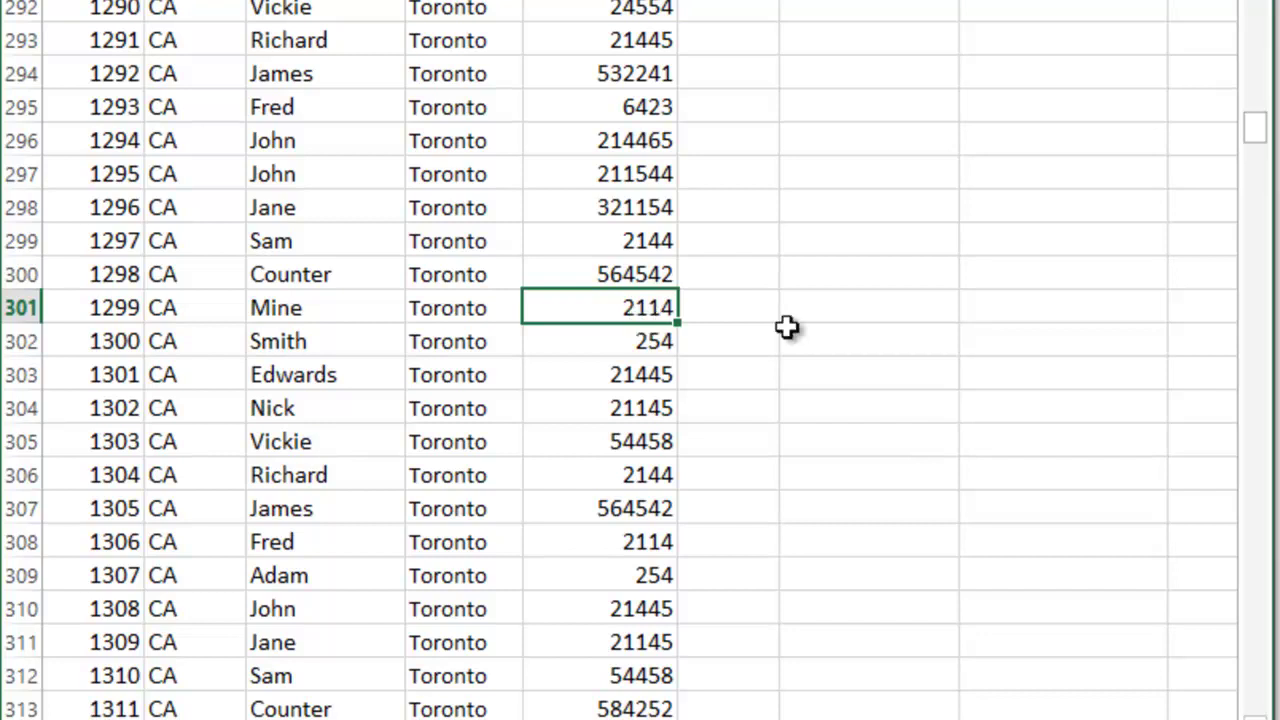
left_click(459, 202)
left_click(478, 388)
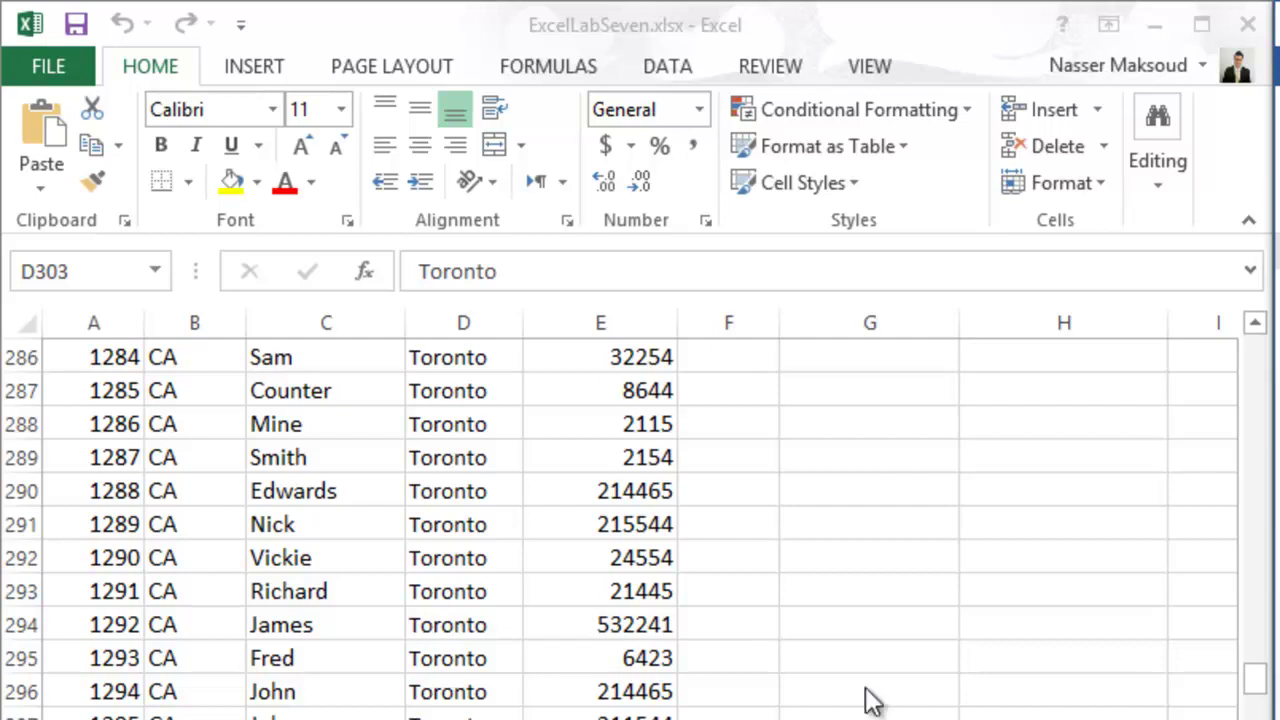
Select a cell inside the sales data and start inserting a PivotTable from range A1:E800
left_click(228, 620)
left_click(286, 620)
left_click(229, 591)
left_click(307, 558)
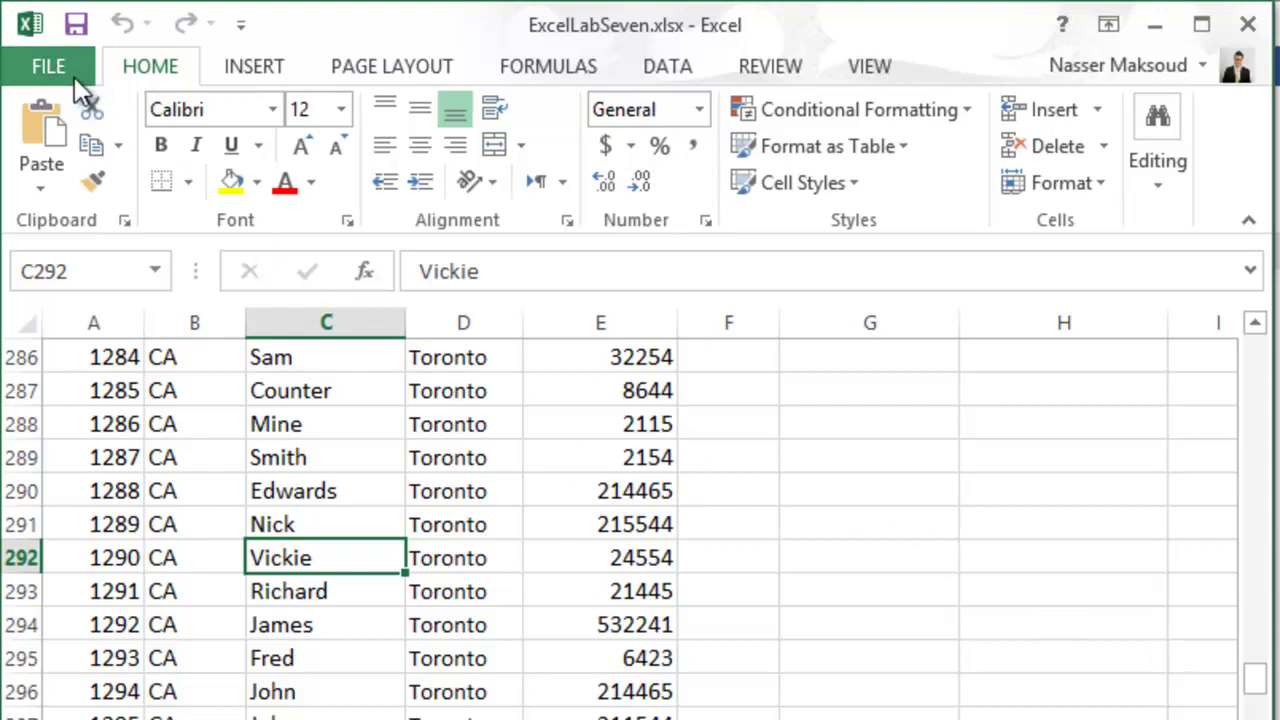
left_click(266, 70)
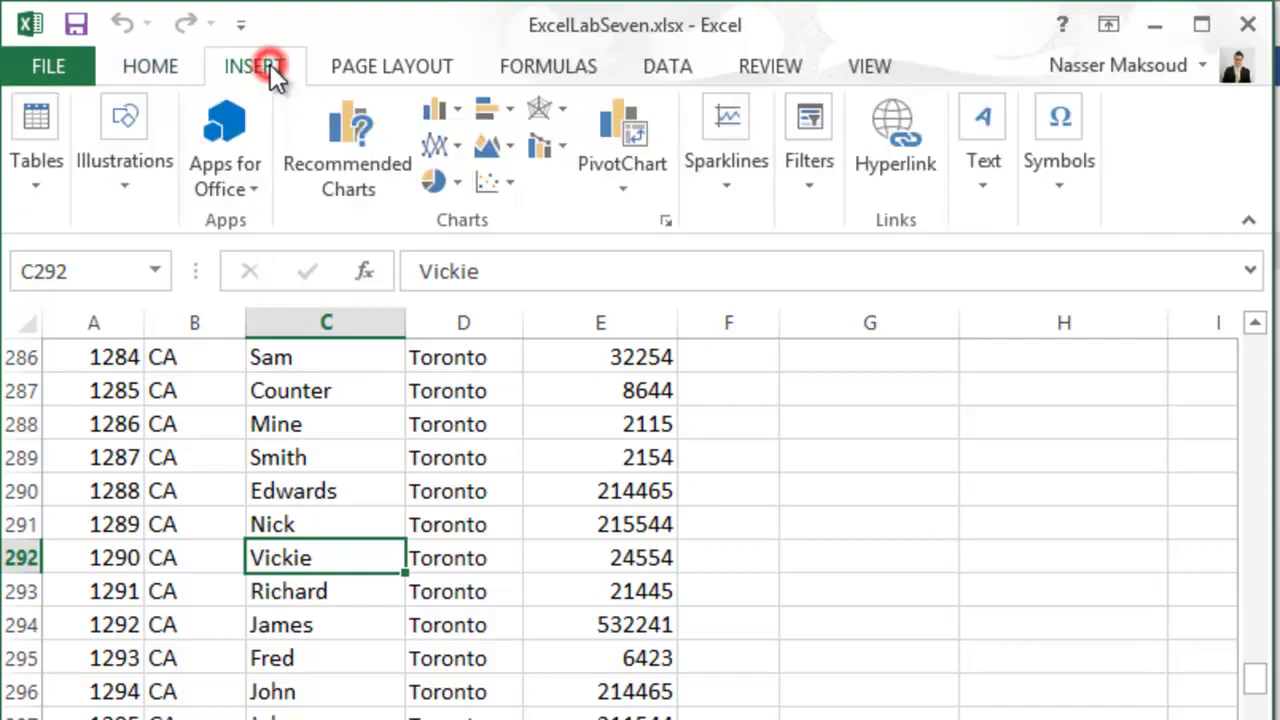
left_click(37, 183)
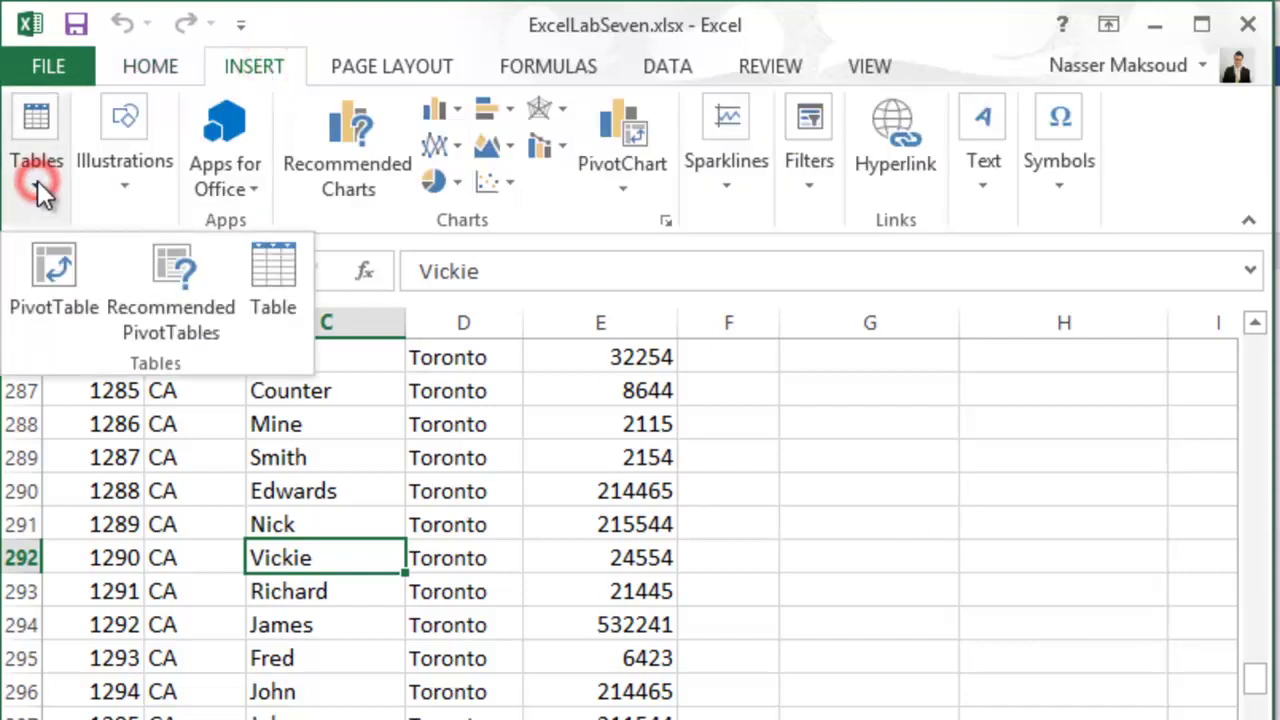
left_click(72, 271)
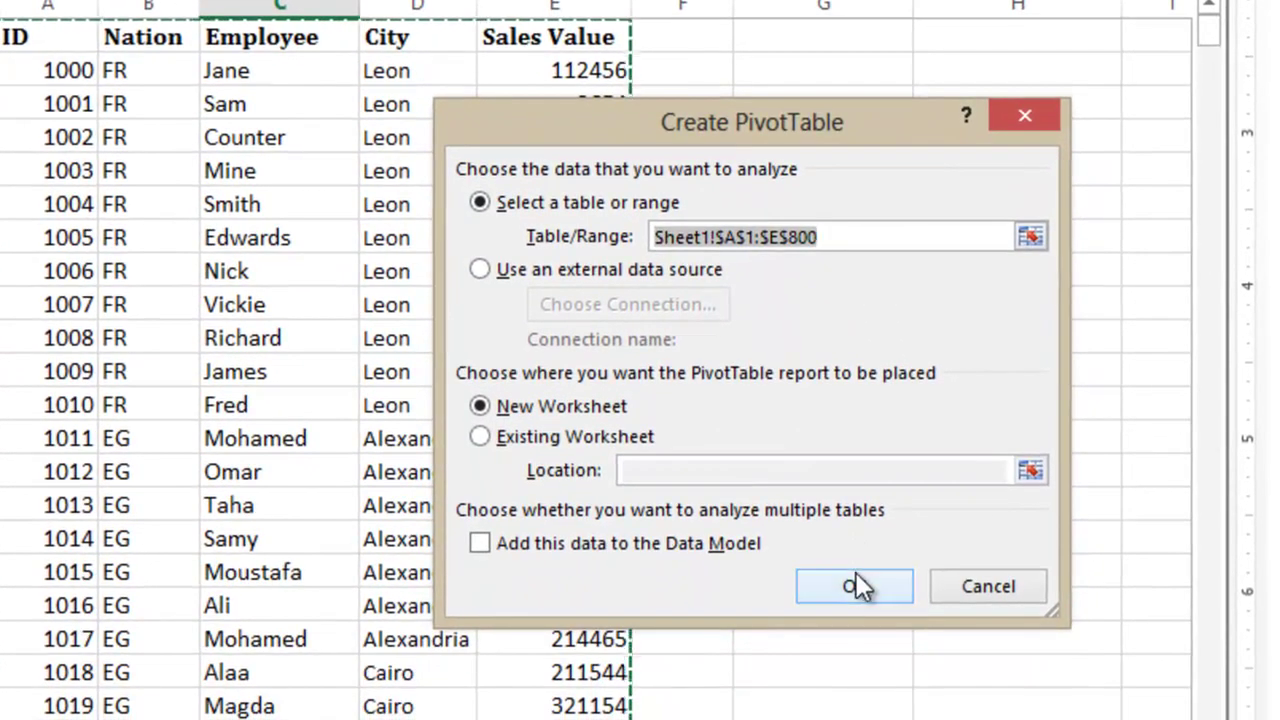
Create PivotTable1 from Sheet1!$A$1:$E$800 on a New Worksheet
left_click(856, 586)
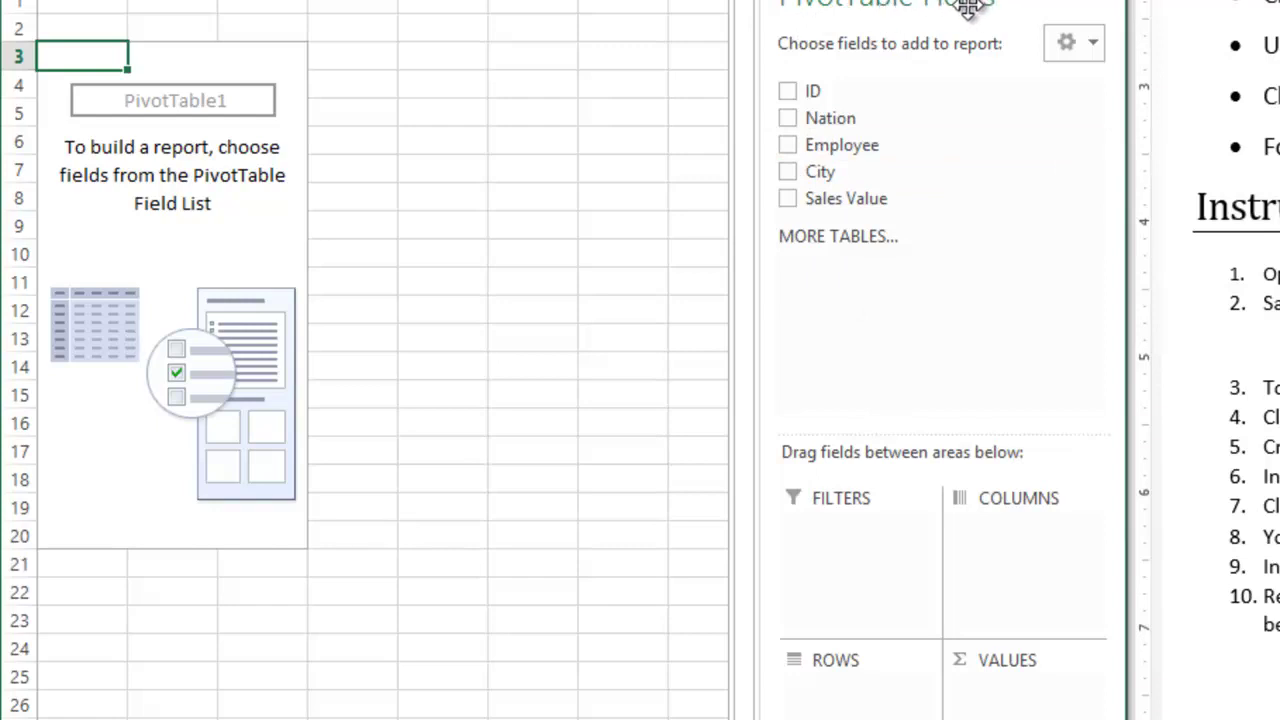
Add Nation then Employee to the pivot rows and scroll through the grouped list
left_click(789, 118)
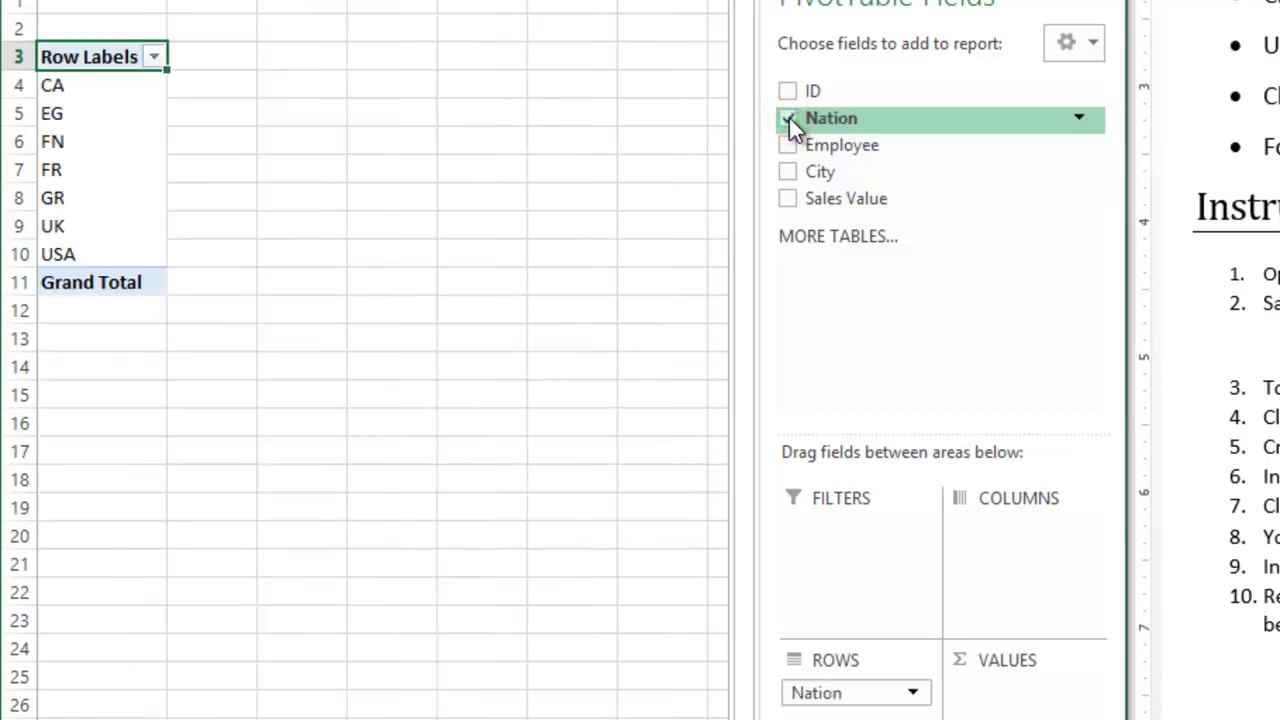
left_click(787, 144)
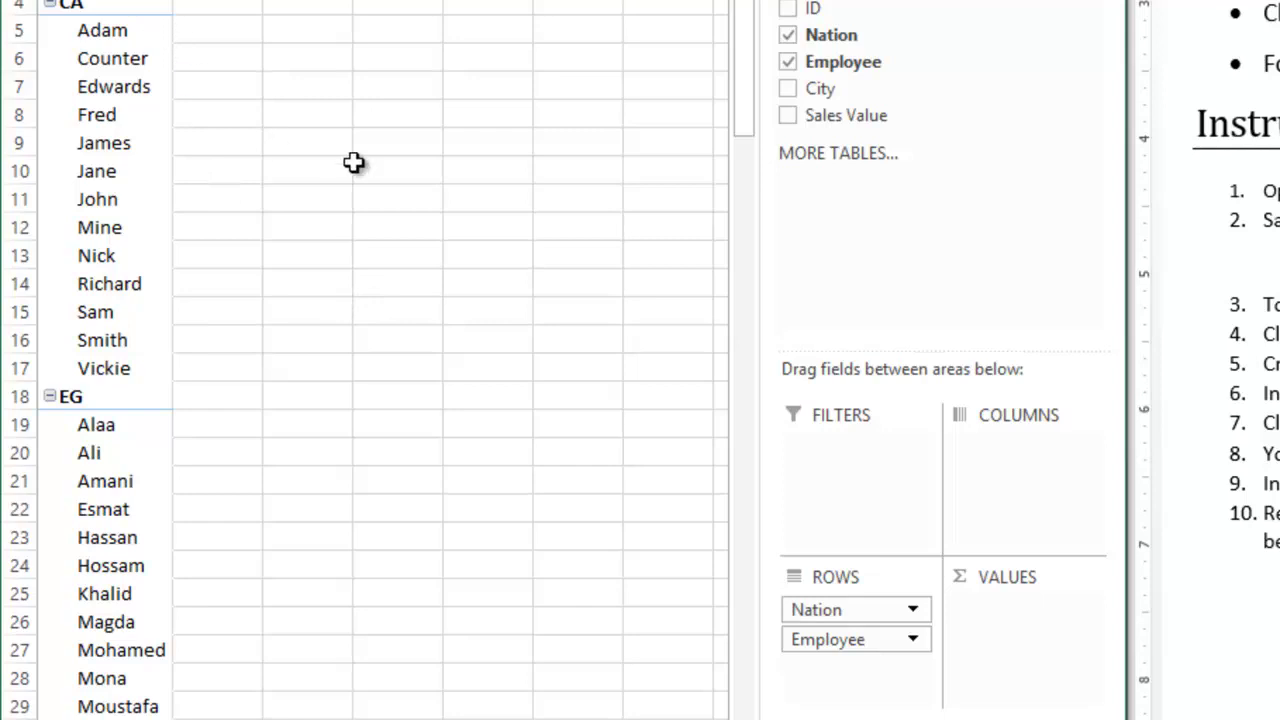
scroll(755, 18, "down", 1)
left_click_drag(753, 8, 837, 591)
left_click_drag(745, 570, 743, 70)
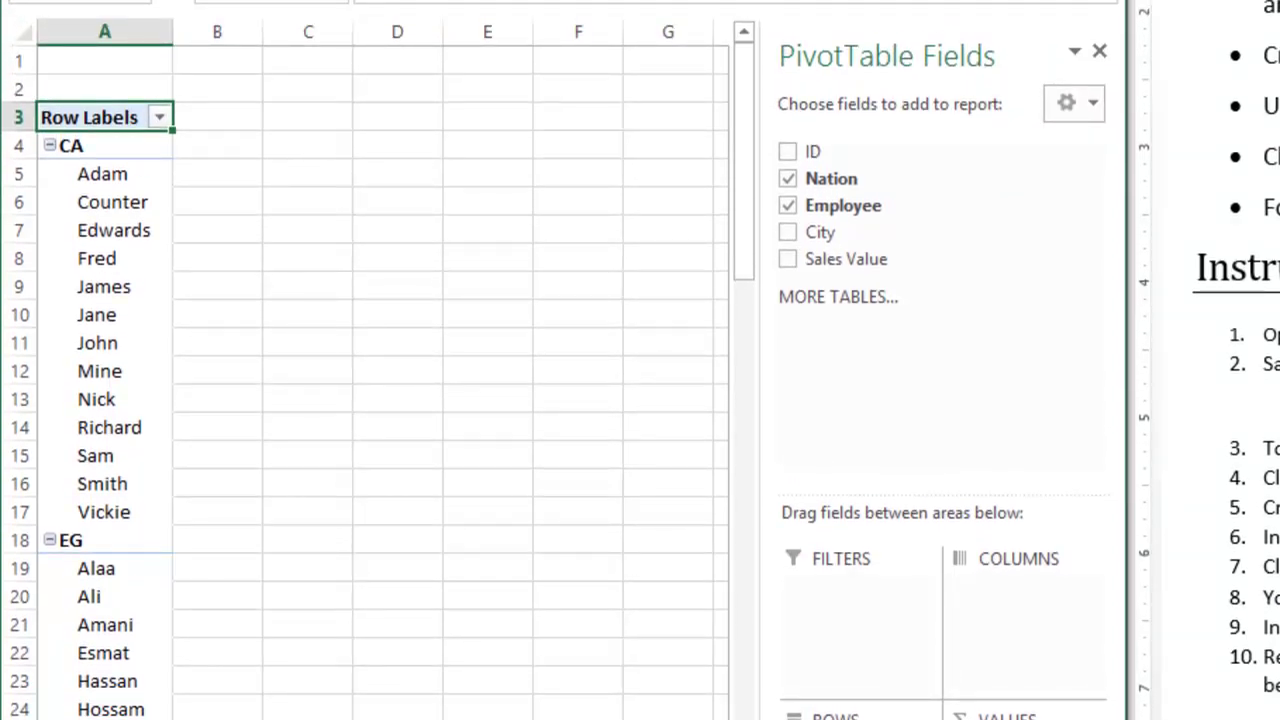
Filter the Nation row labels to show only USA
left_click(158, 119)
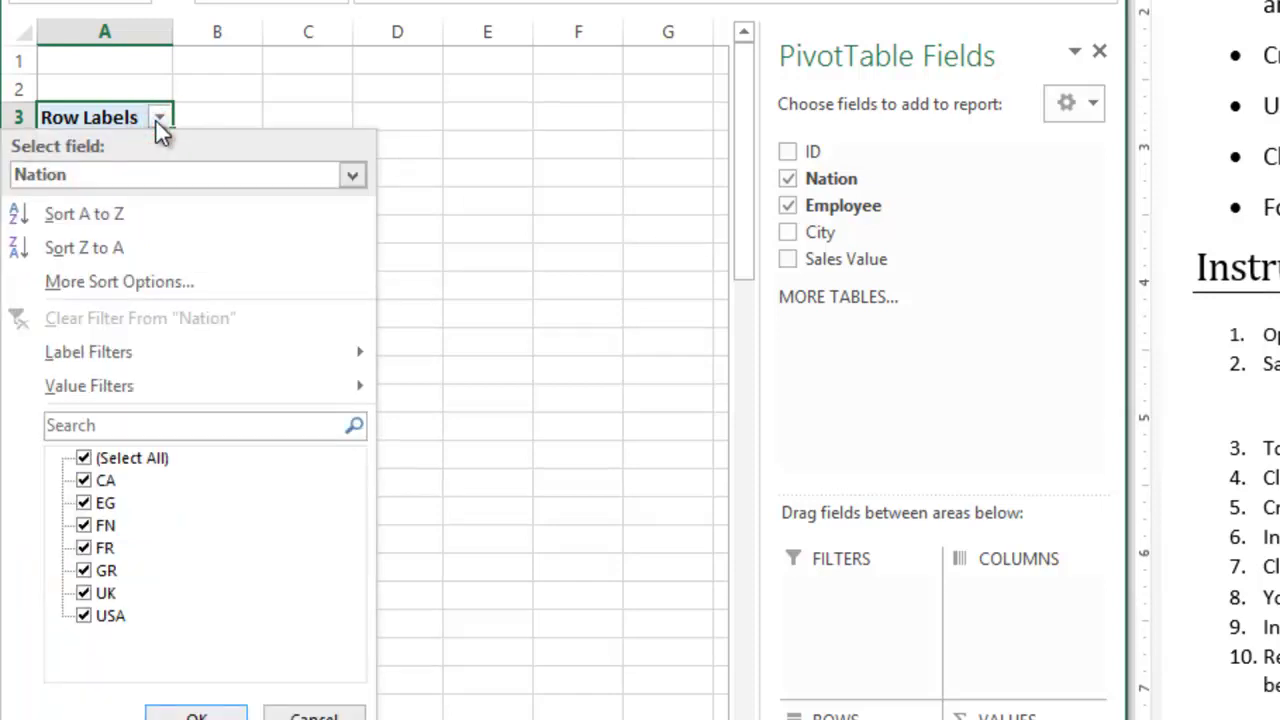
left_click(84, 459)
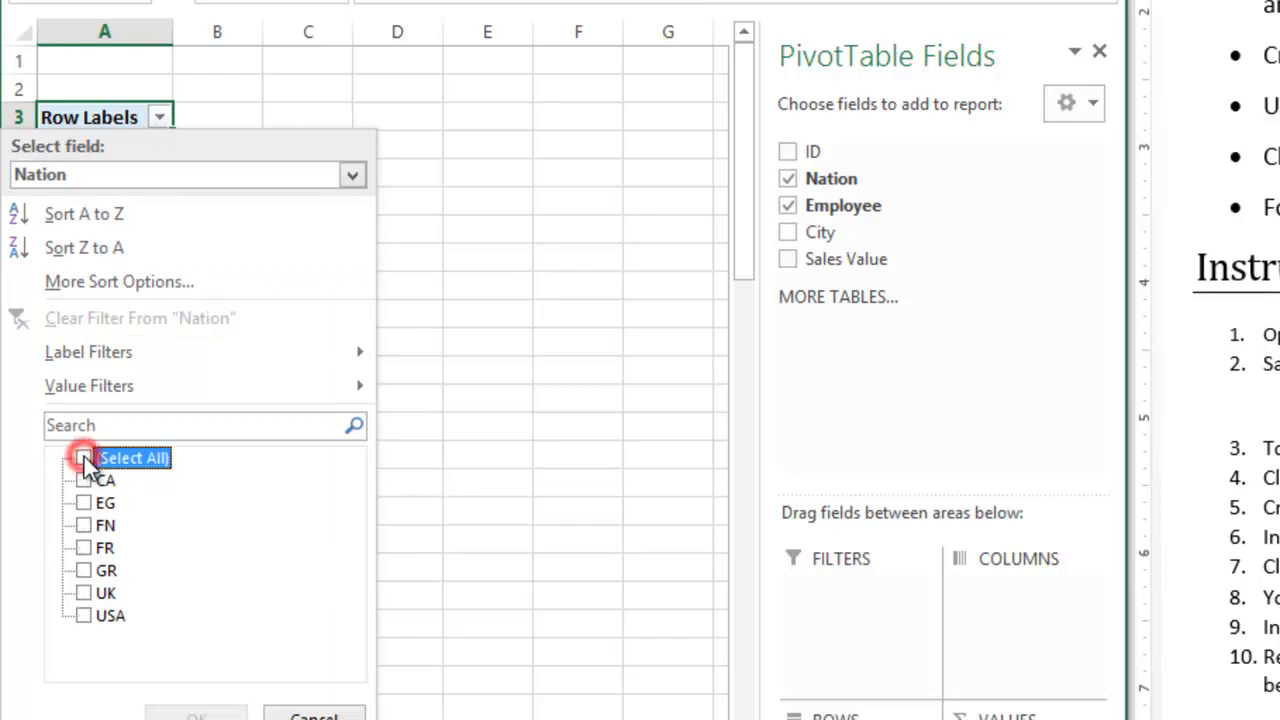
left_click(84, 616)
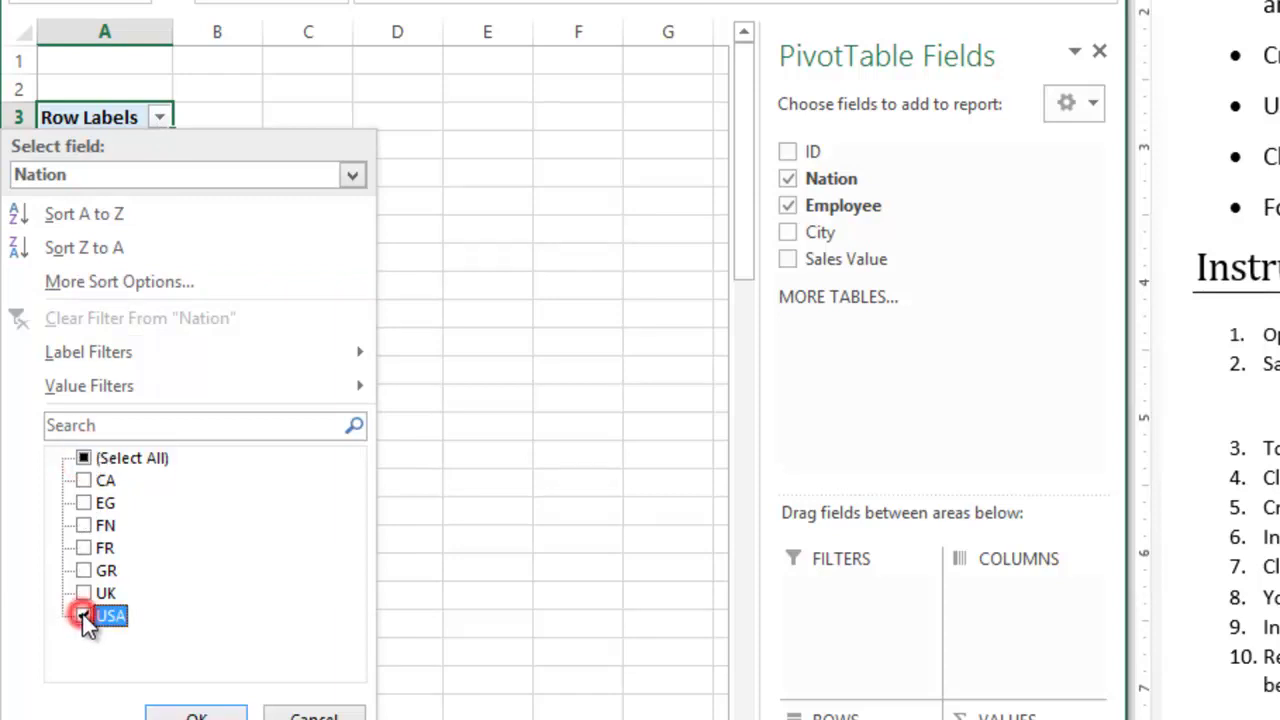
left_click(200, 717)
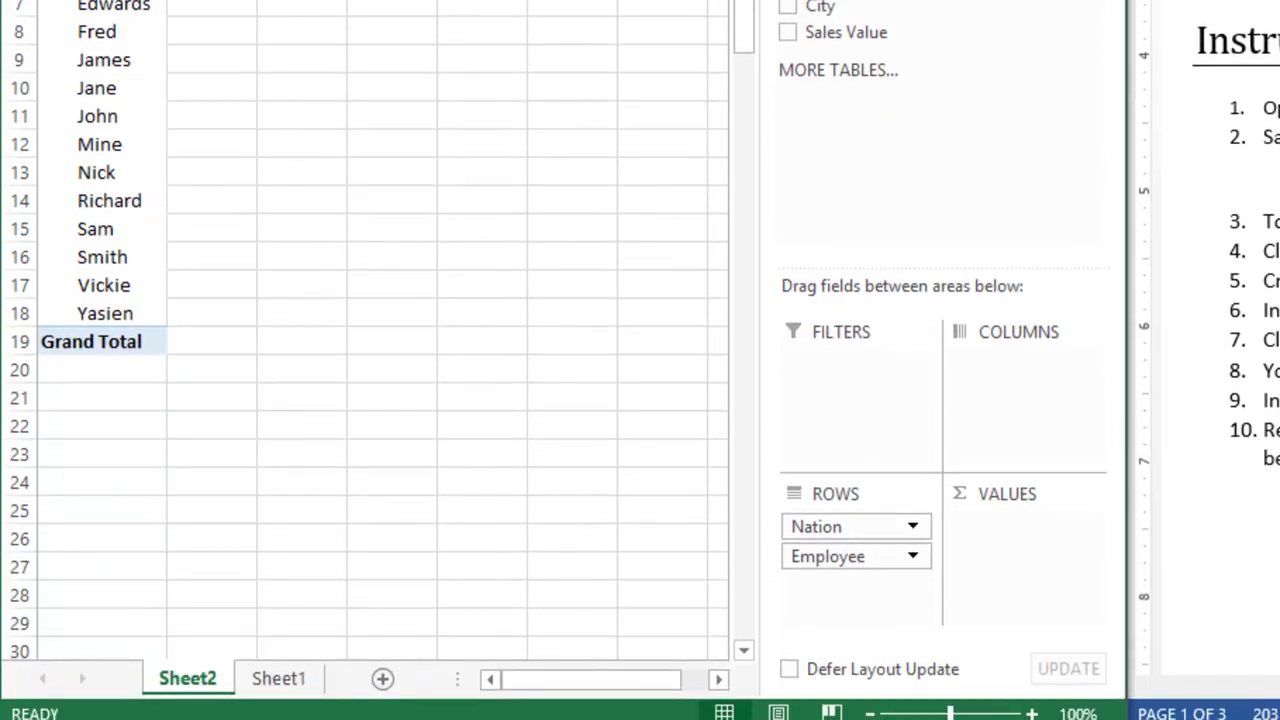
Tick the City and Sales Value fields in the PivotTable Fields pane
left_click(788, 8)
left_click(789, 33)
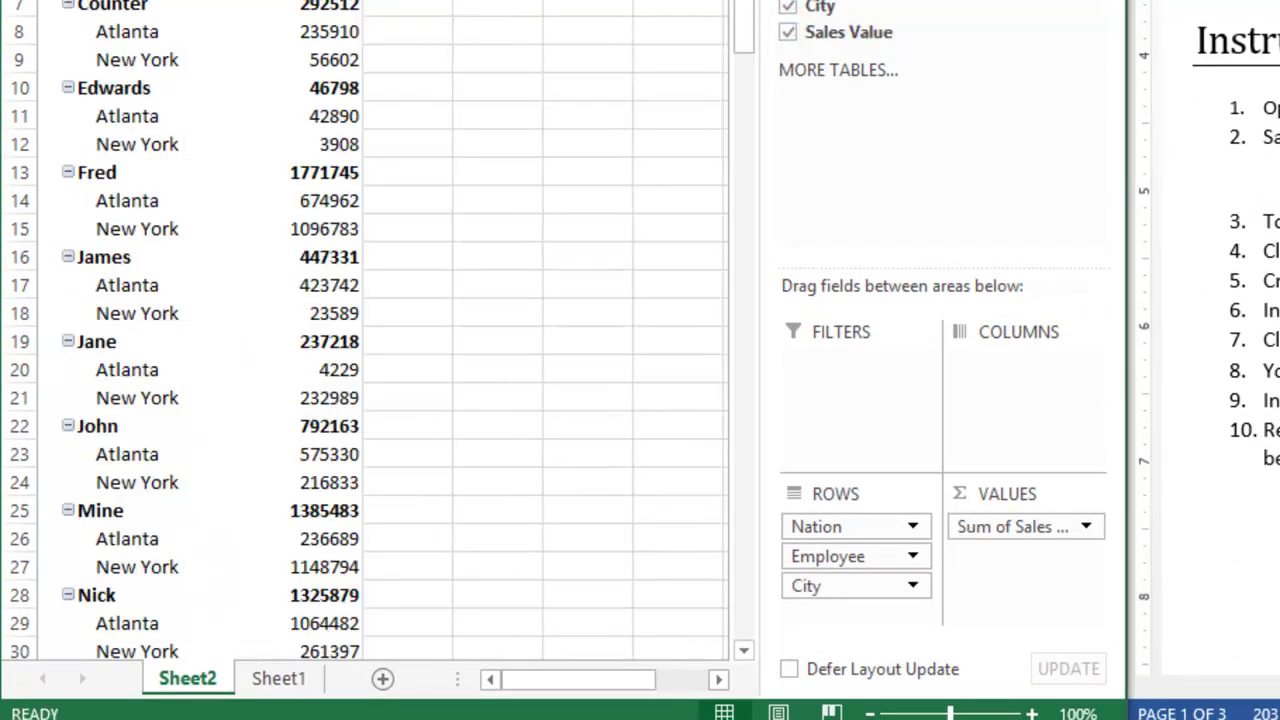
mouse_move(315, 7)
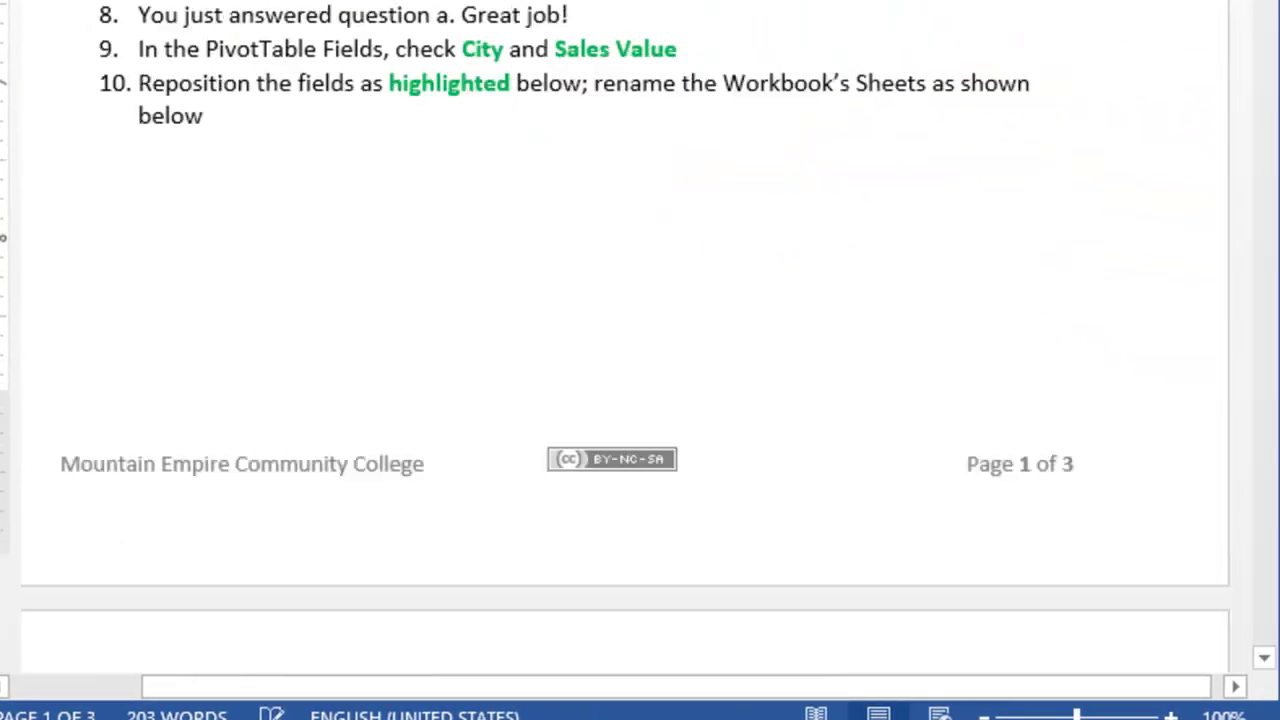
Move City into the pivot columns, giving Atlanta and New York sales per USA employee
scroll(640, 300, "down", 10)
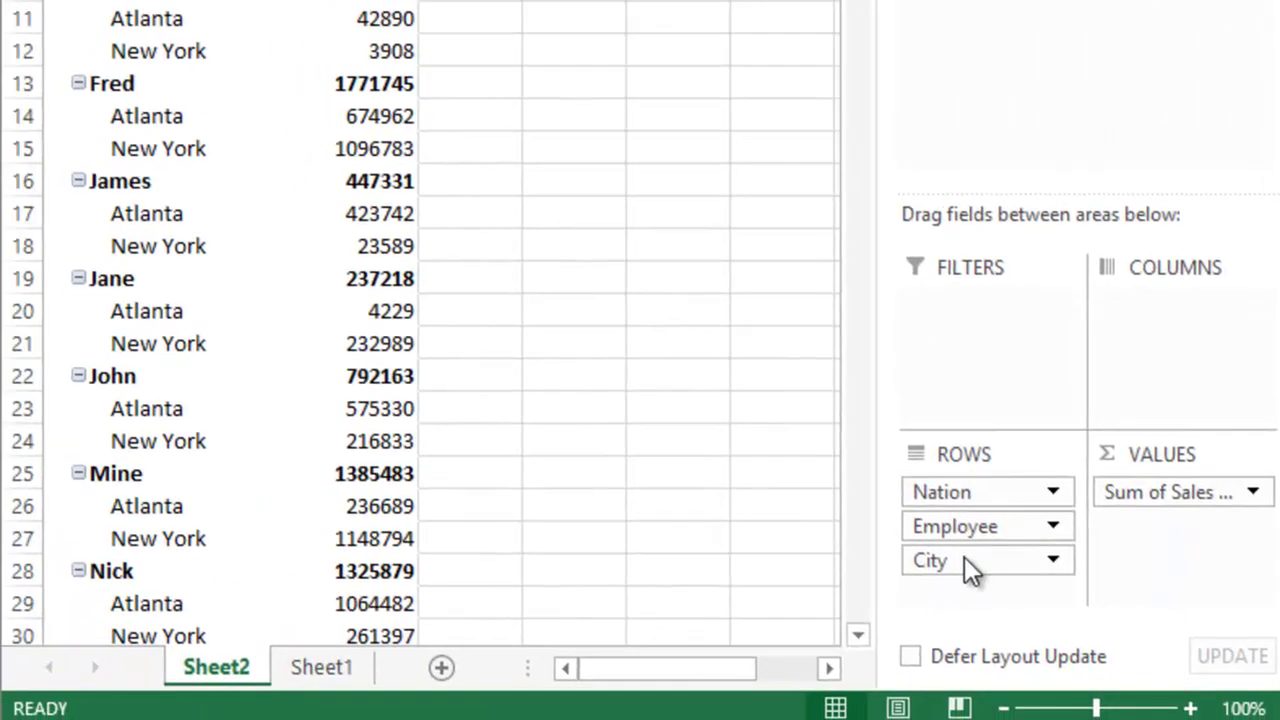
left_click_drag(966, 563, 1162, 338)
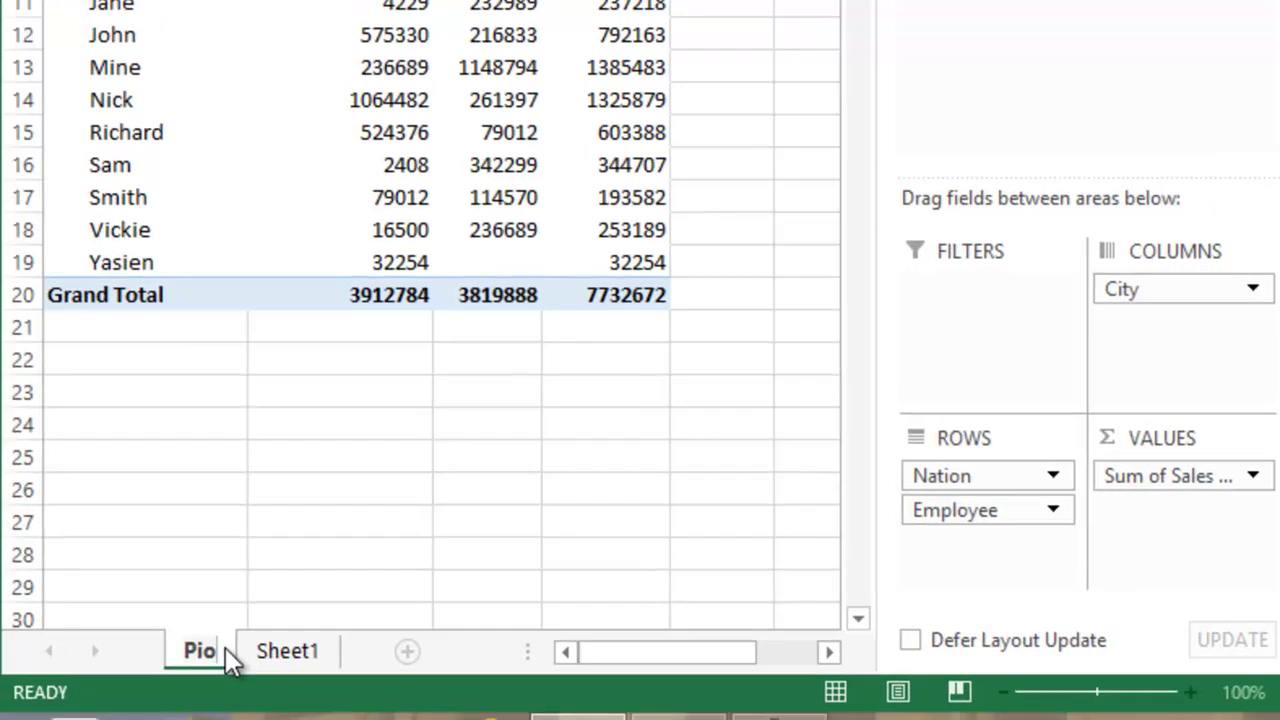
Correct the sheet name to 'PivotTable' and move its tab after Sheet1
key("BackSpace")
type("v")
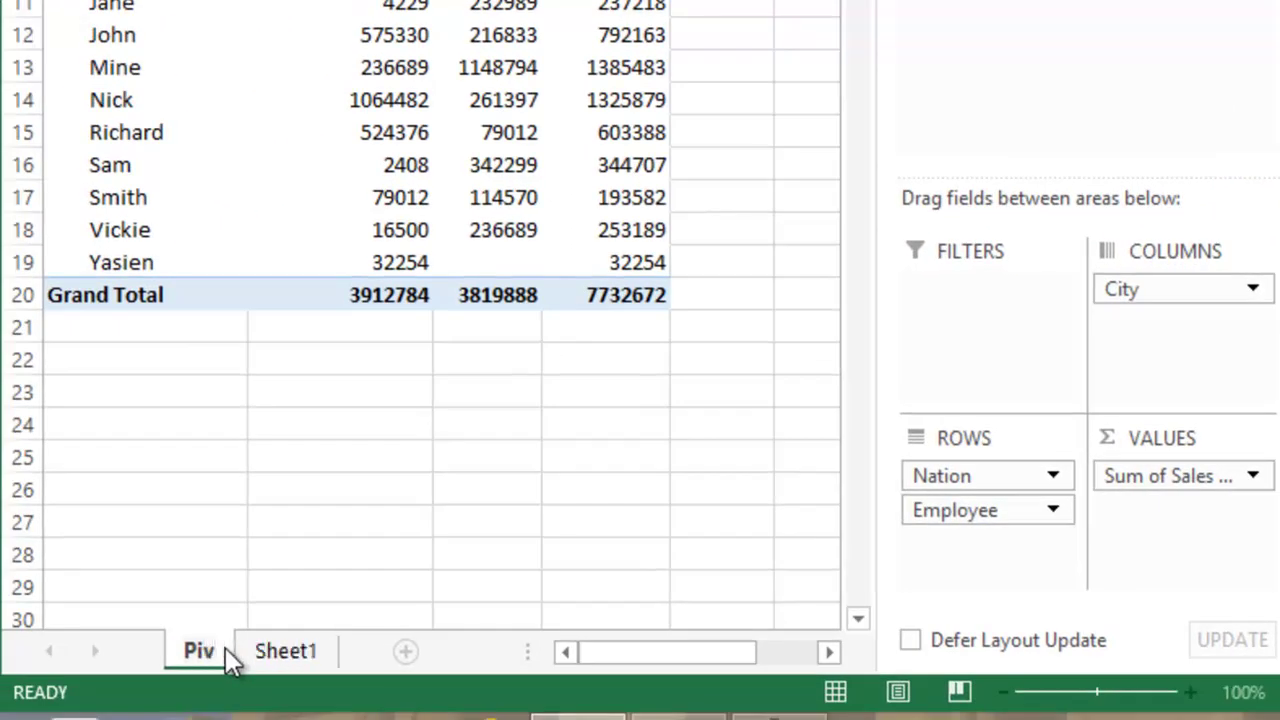
key("BackSpace")
type("vo")
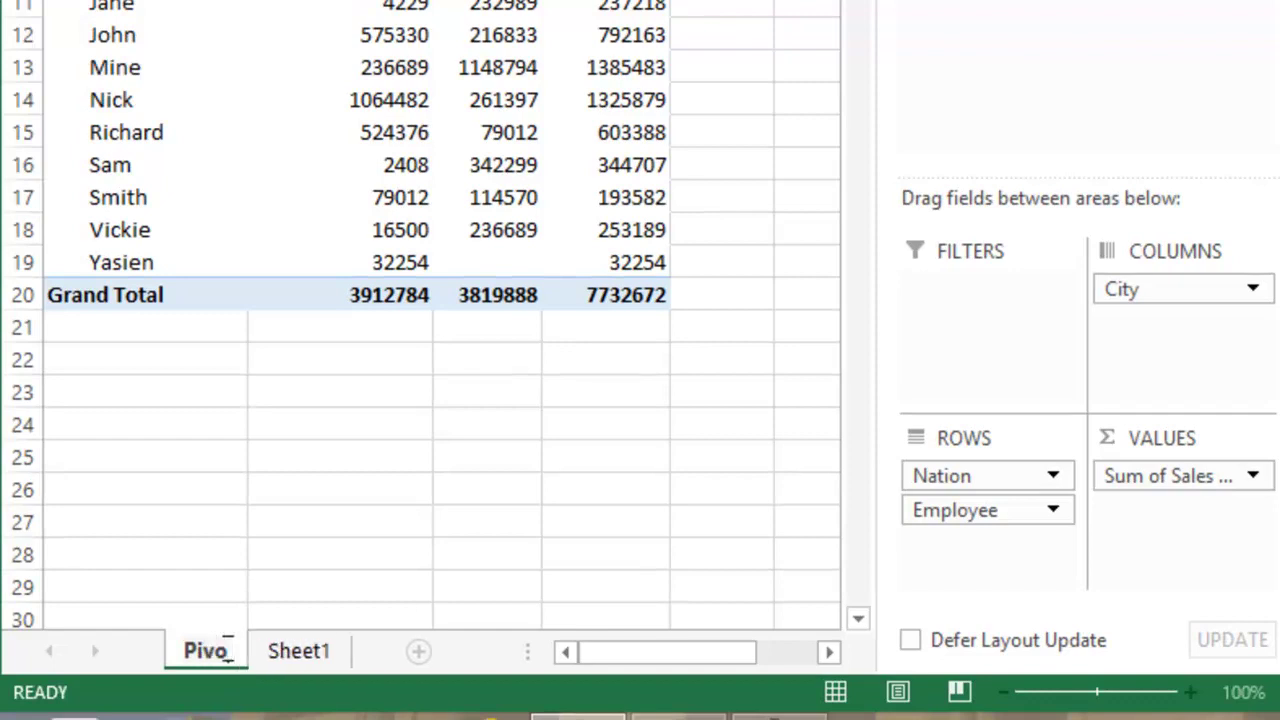
type("tTable")
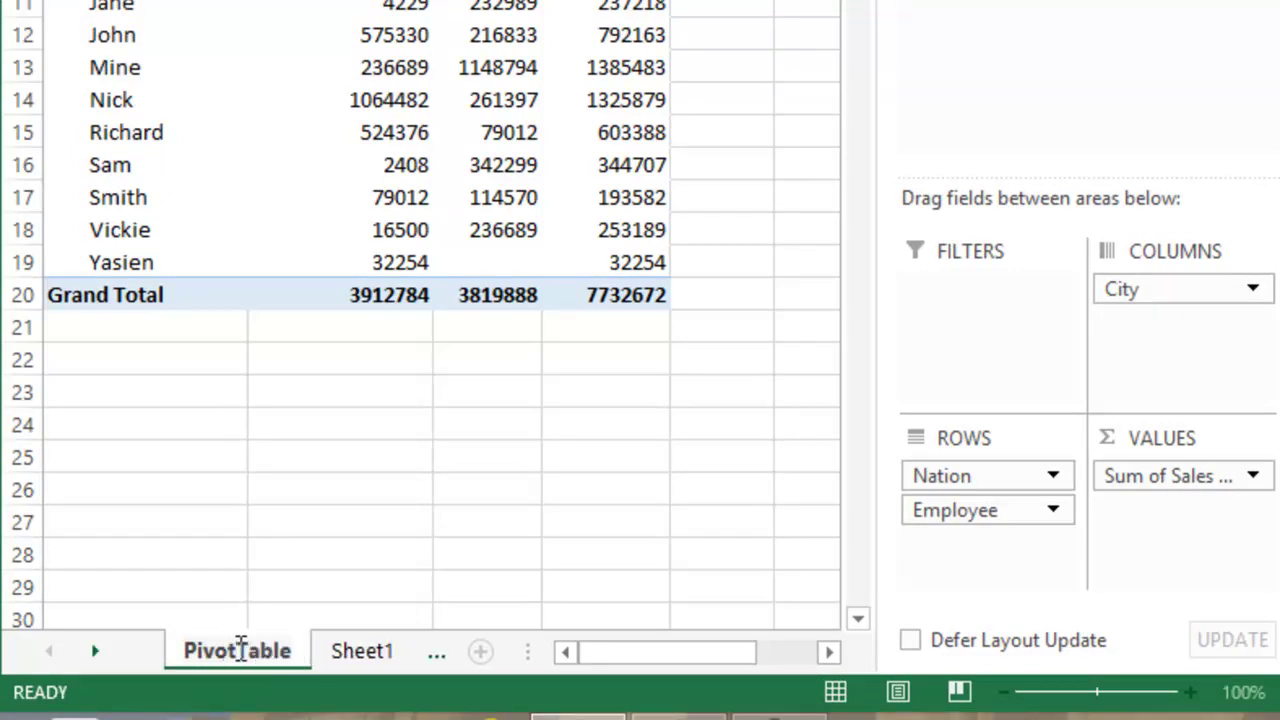
key("Return")
mouse_move(240, 650)
left_mouse_down()
mouse_move(428, 657)
mouse_move(286, 665)
left_mouse_up()
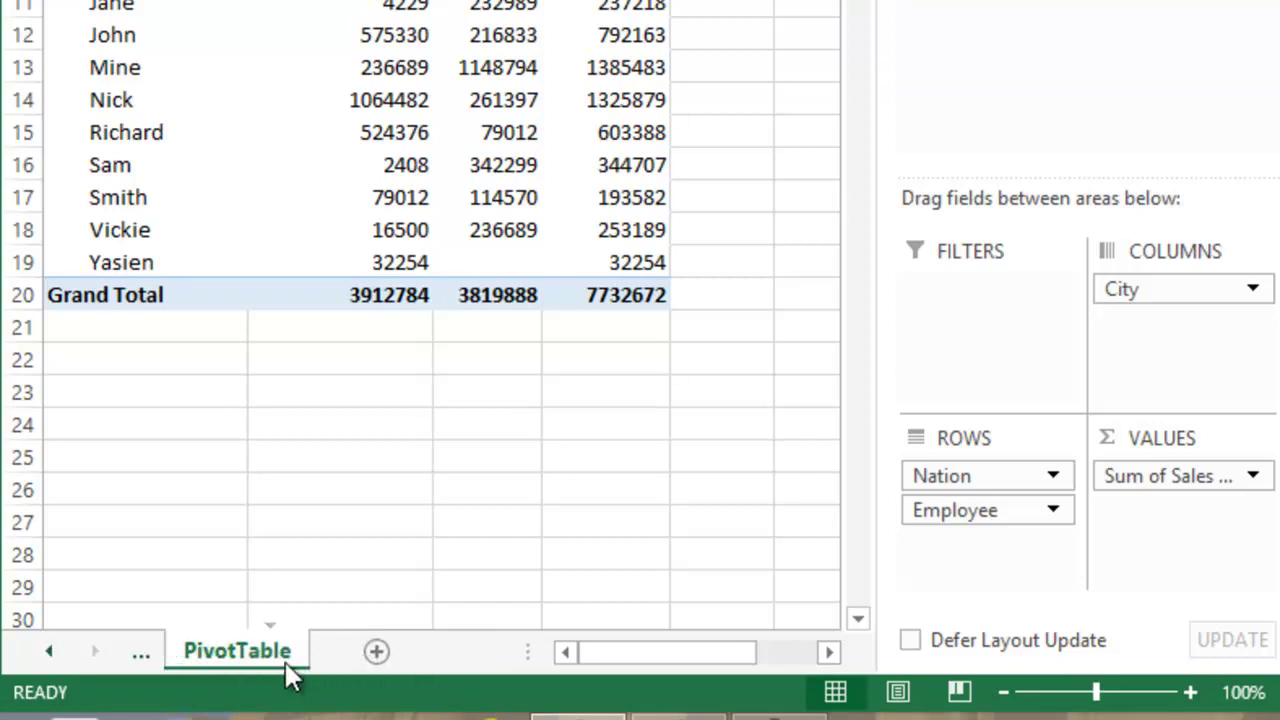
left_click(124, 650)
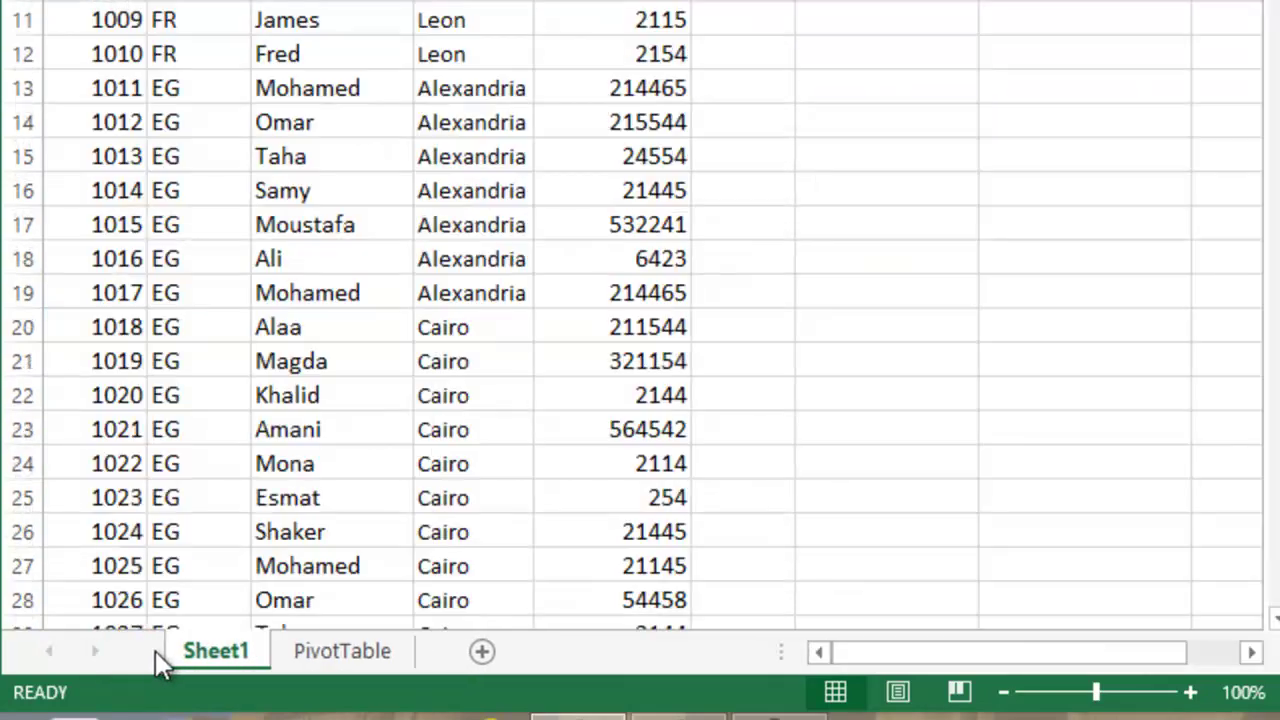
Rename the Sheet1 tab holding the raw sales records to 'Data'
left_click(208, 655)
double_click(206, 650)
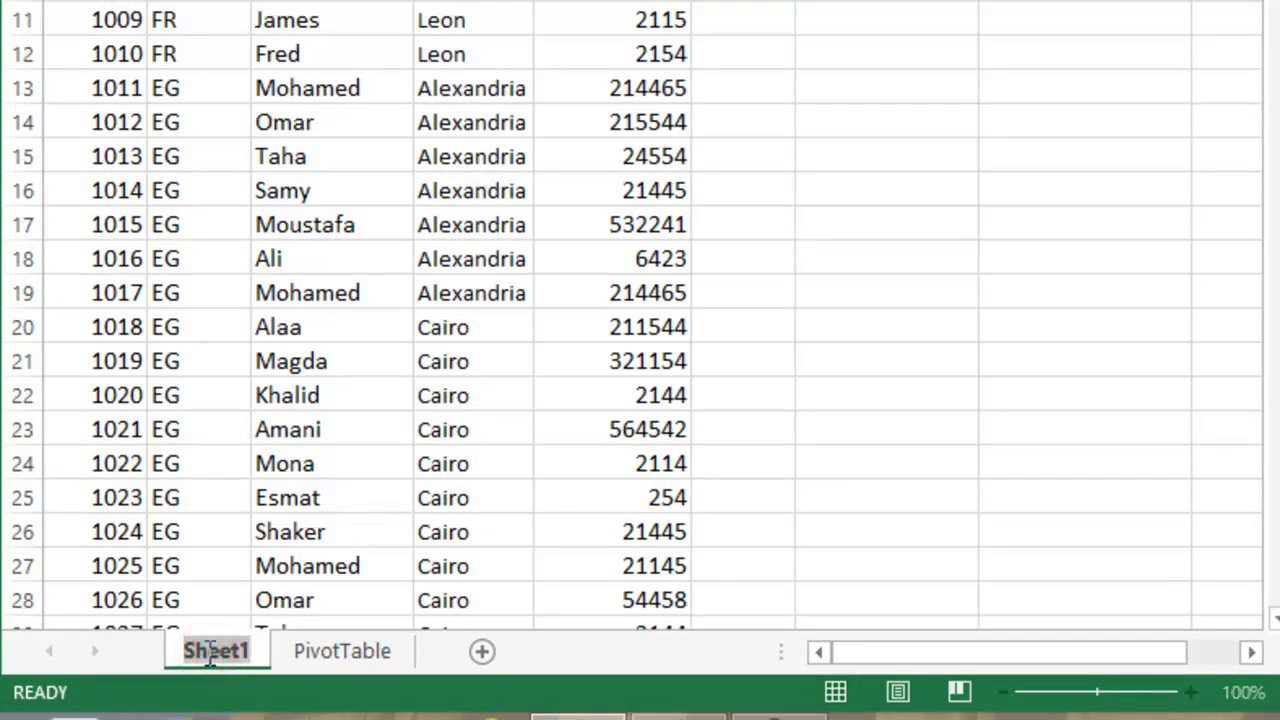
type("Data")
key("Return")
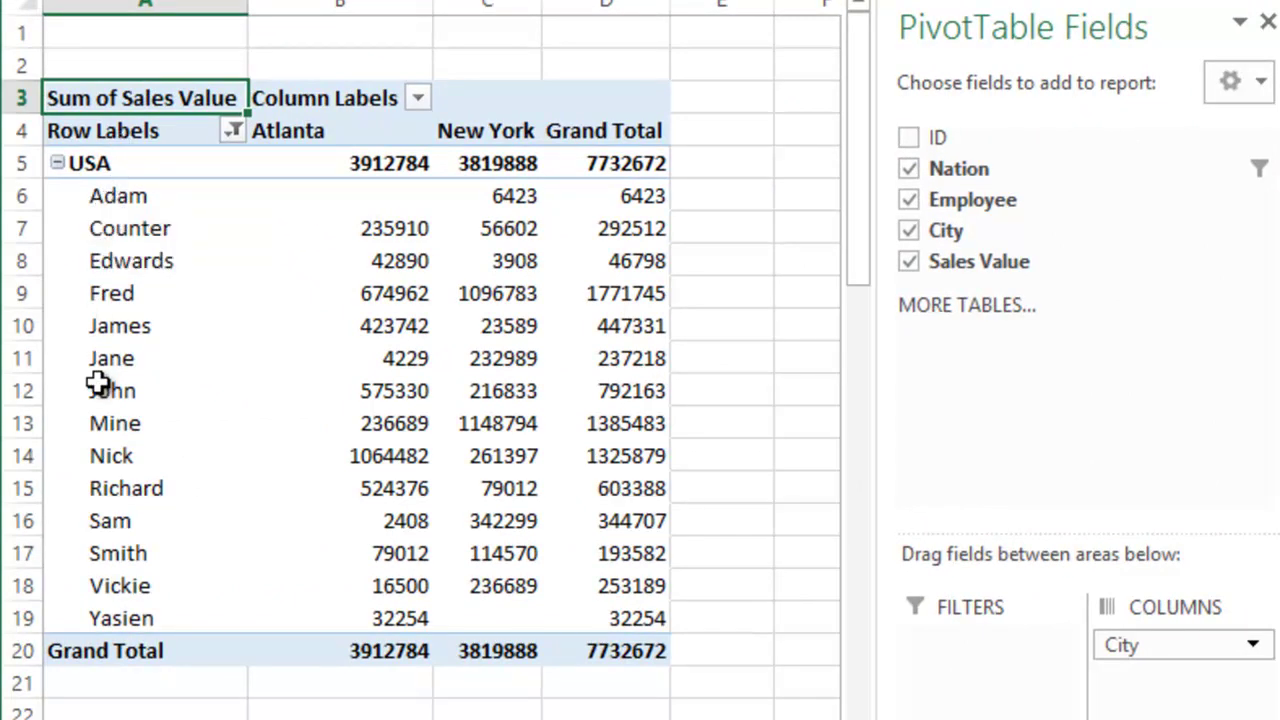
left_click(115, 488)
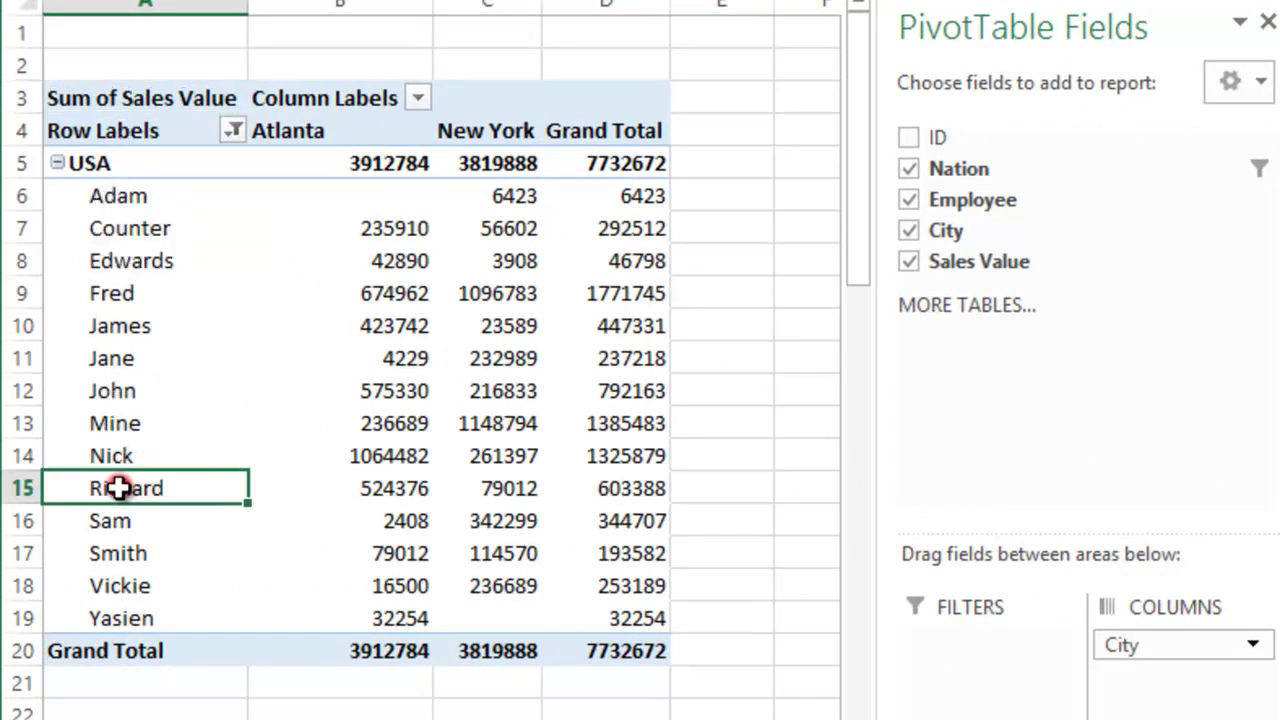
left_click(115, 265)
left_click(115, 306)
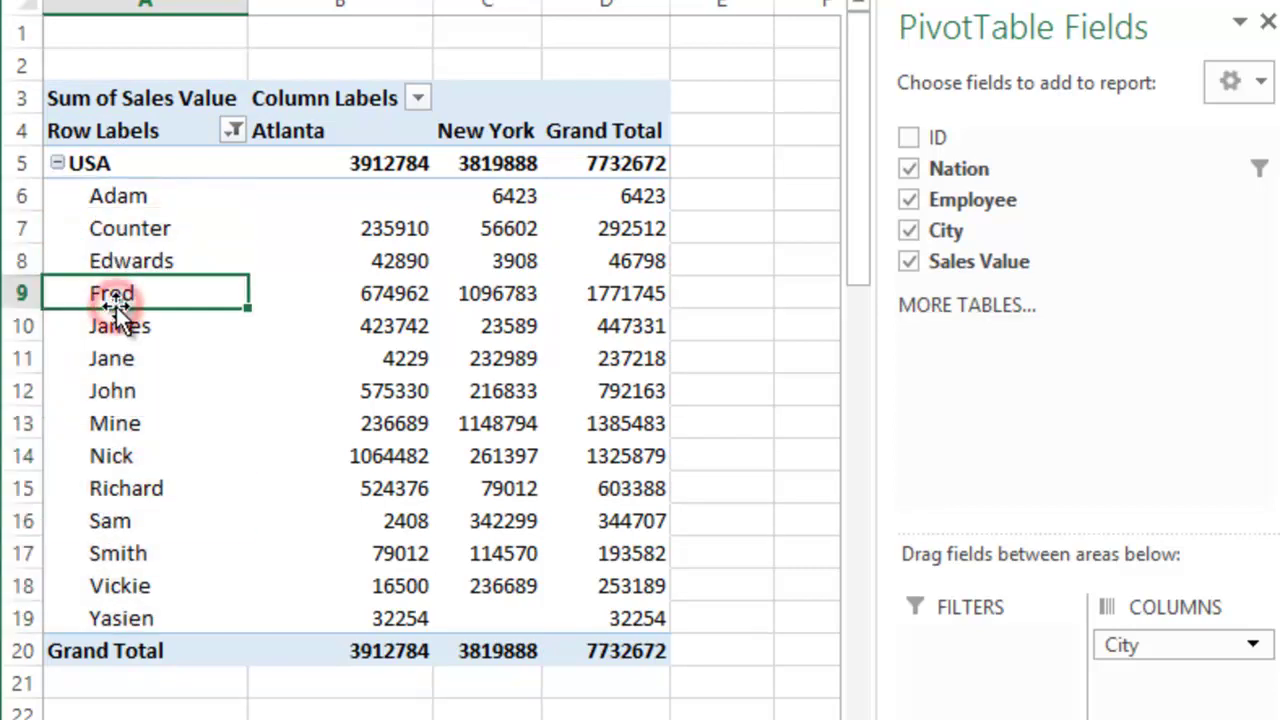
left_click(381, 304)
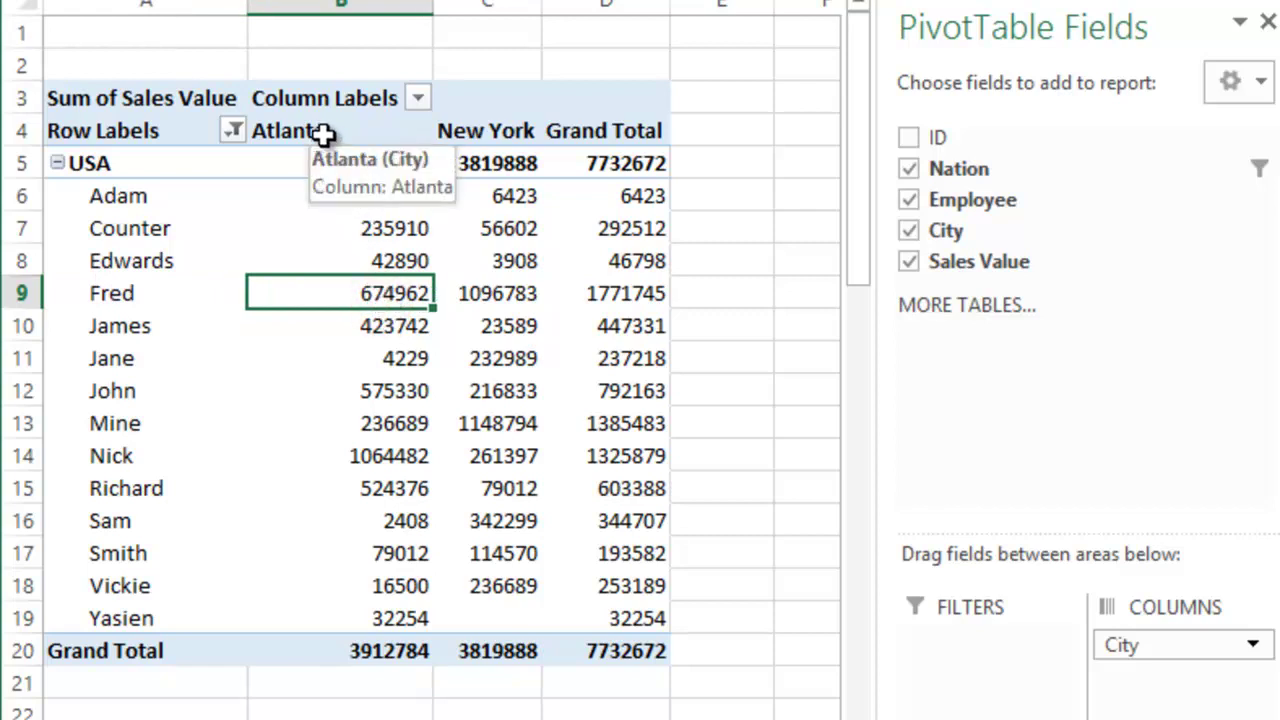
left_click(485, 310)
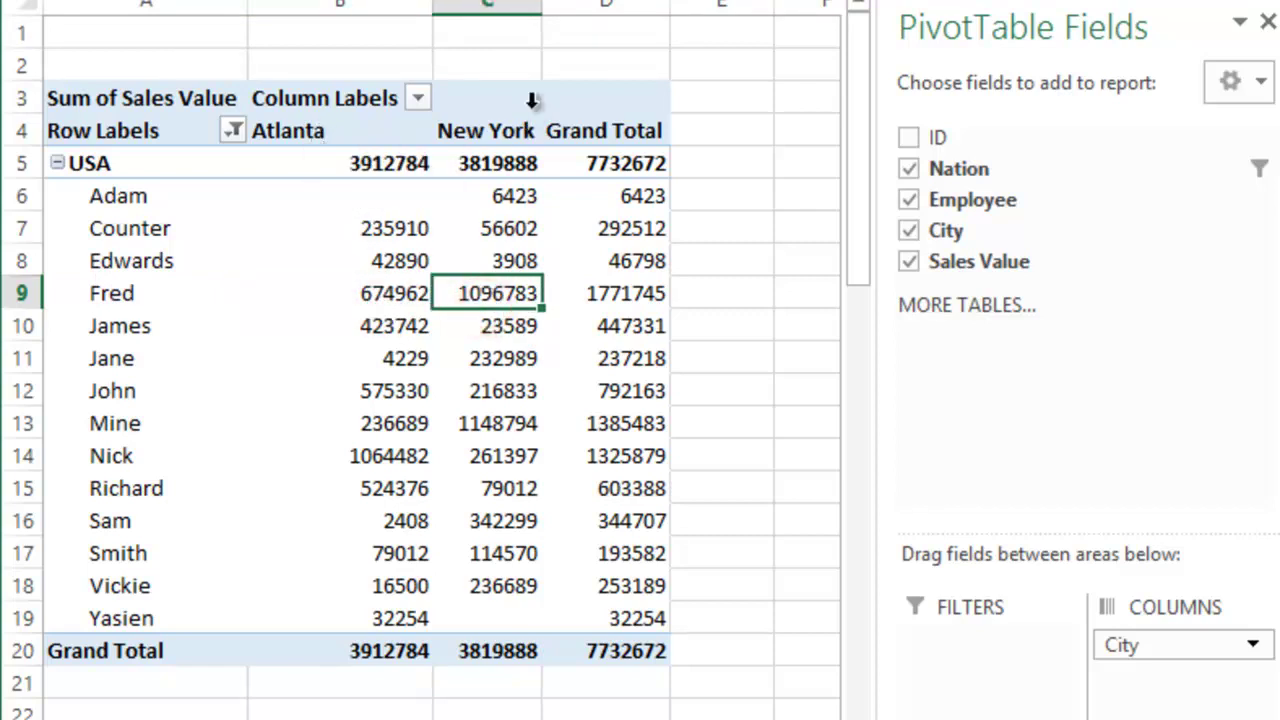
left_click(627, 291)
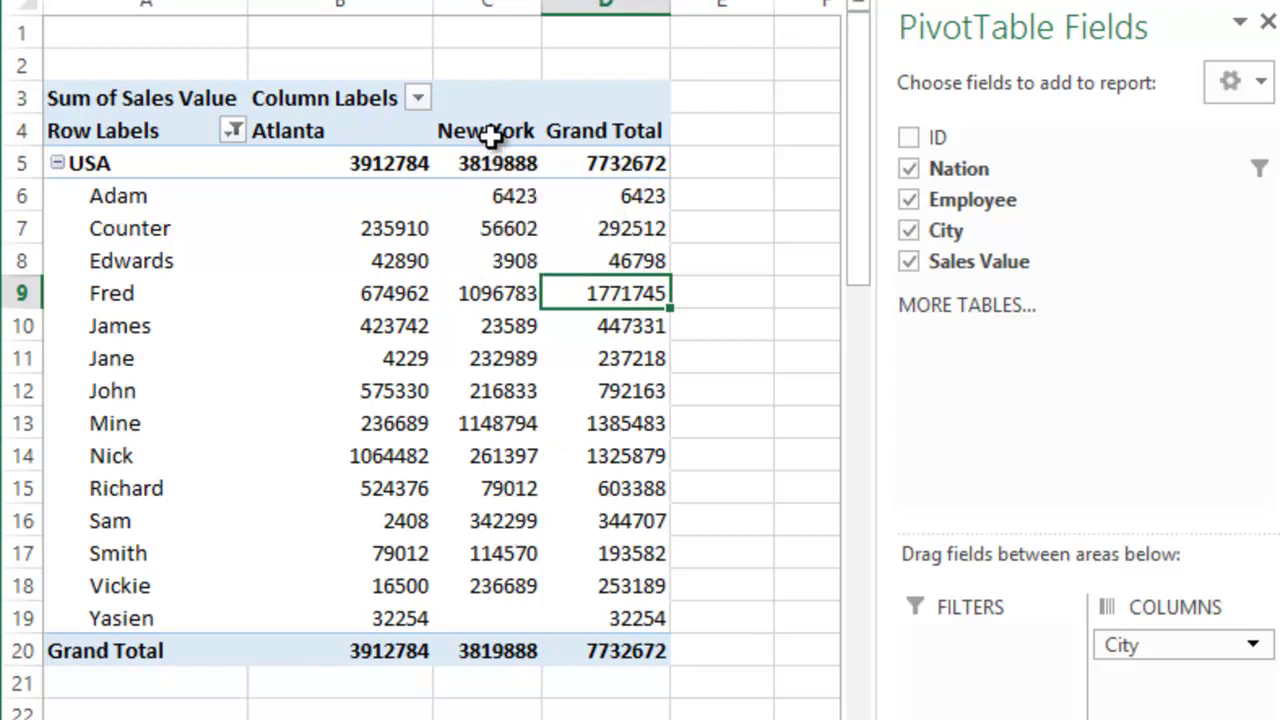
left_click(491, 651)
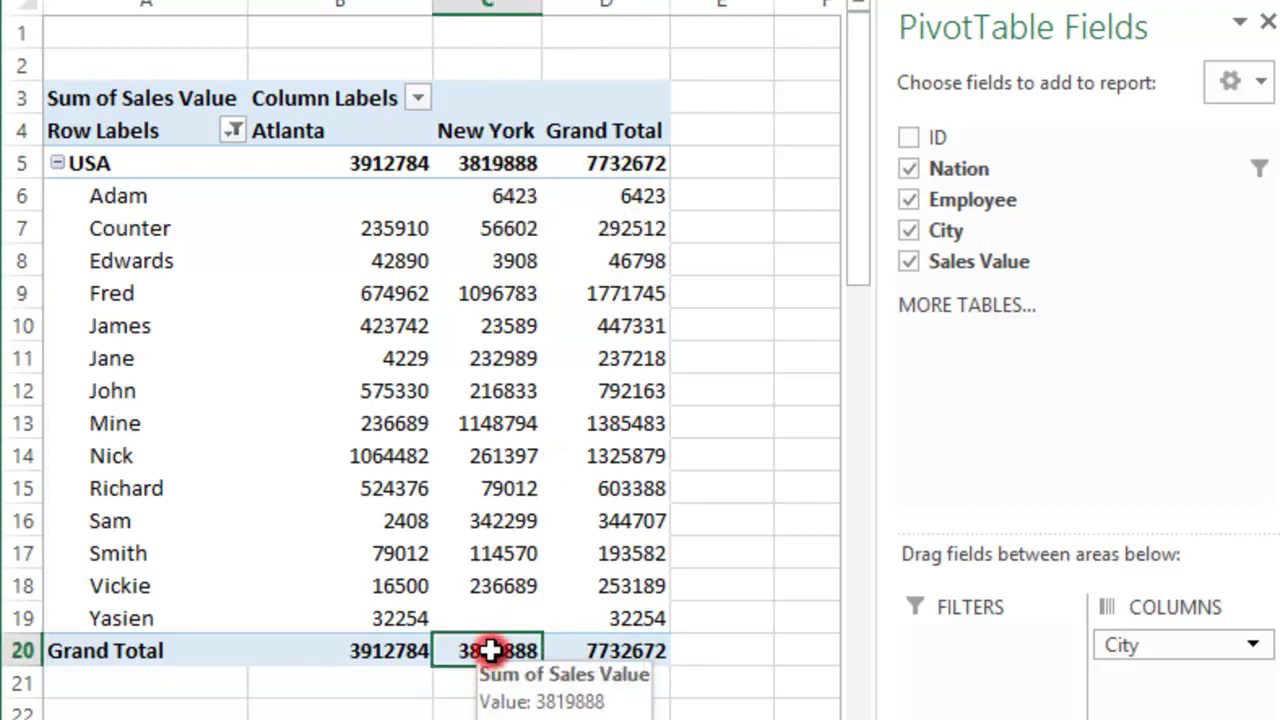